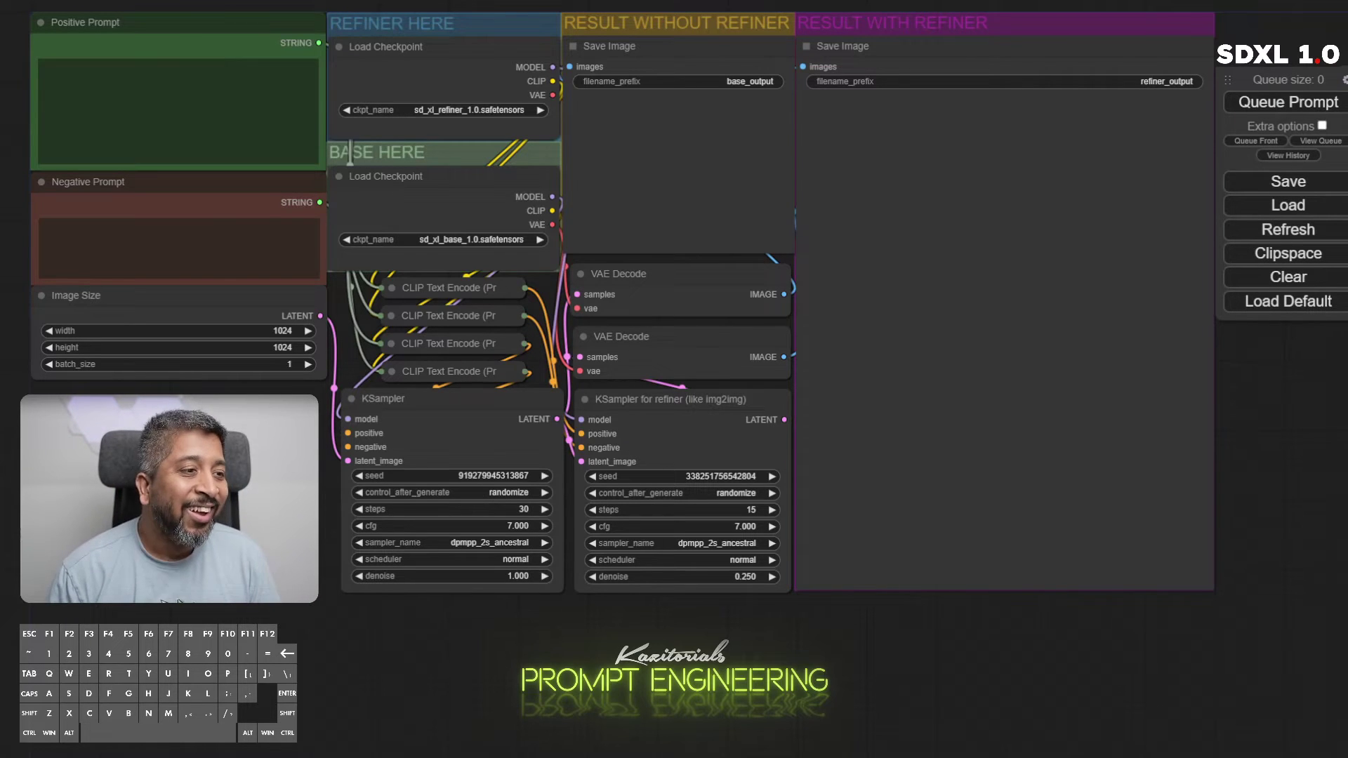
# - Write the positive prompt: advertising photo of a red and blue energy drink can, energy waves, futuristic city, studio lighting, highly detailed
pyautogui.click(199, 98)
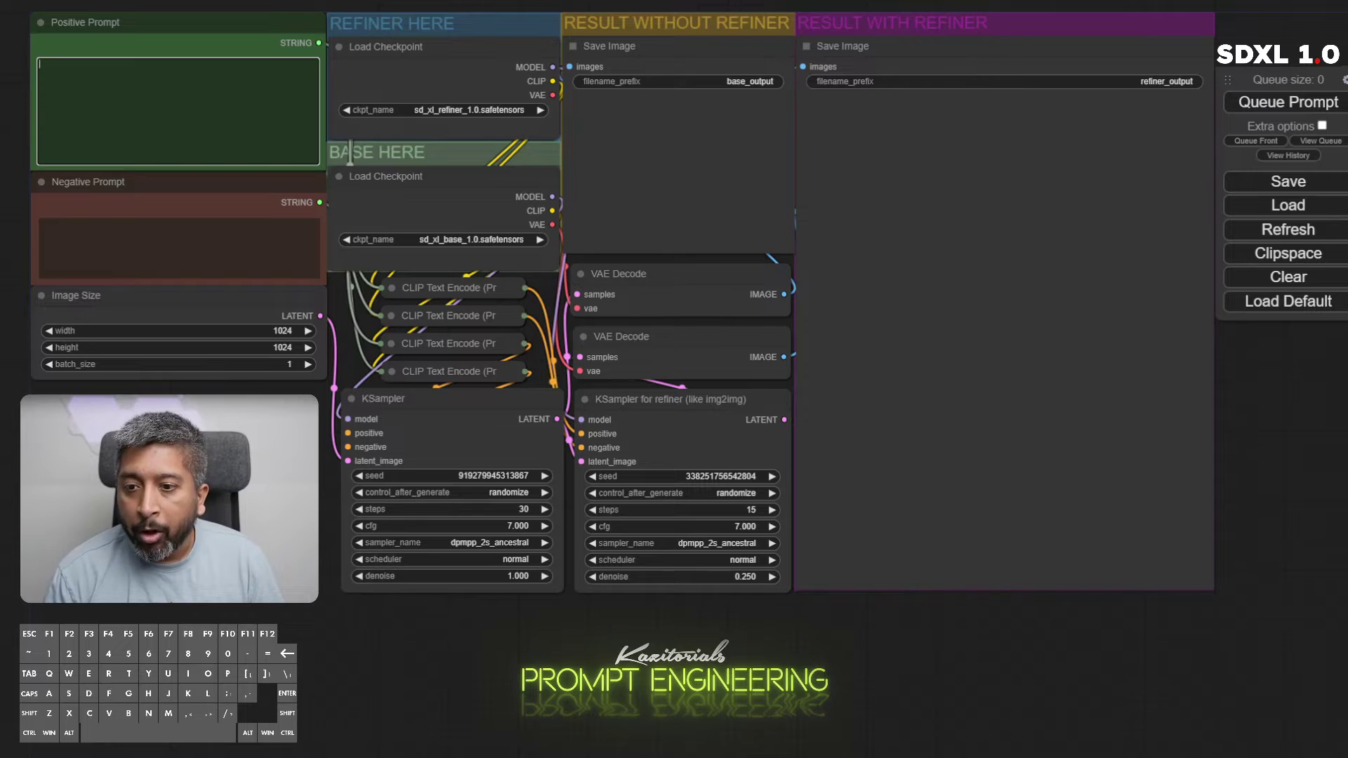
pyautogui.write('Adve')
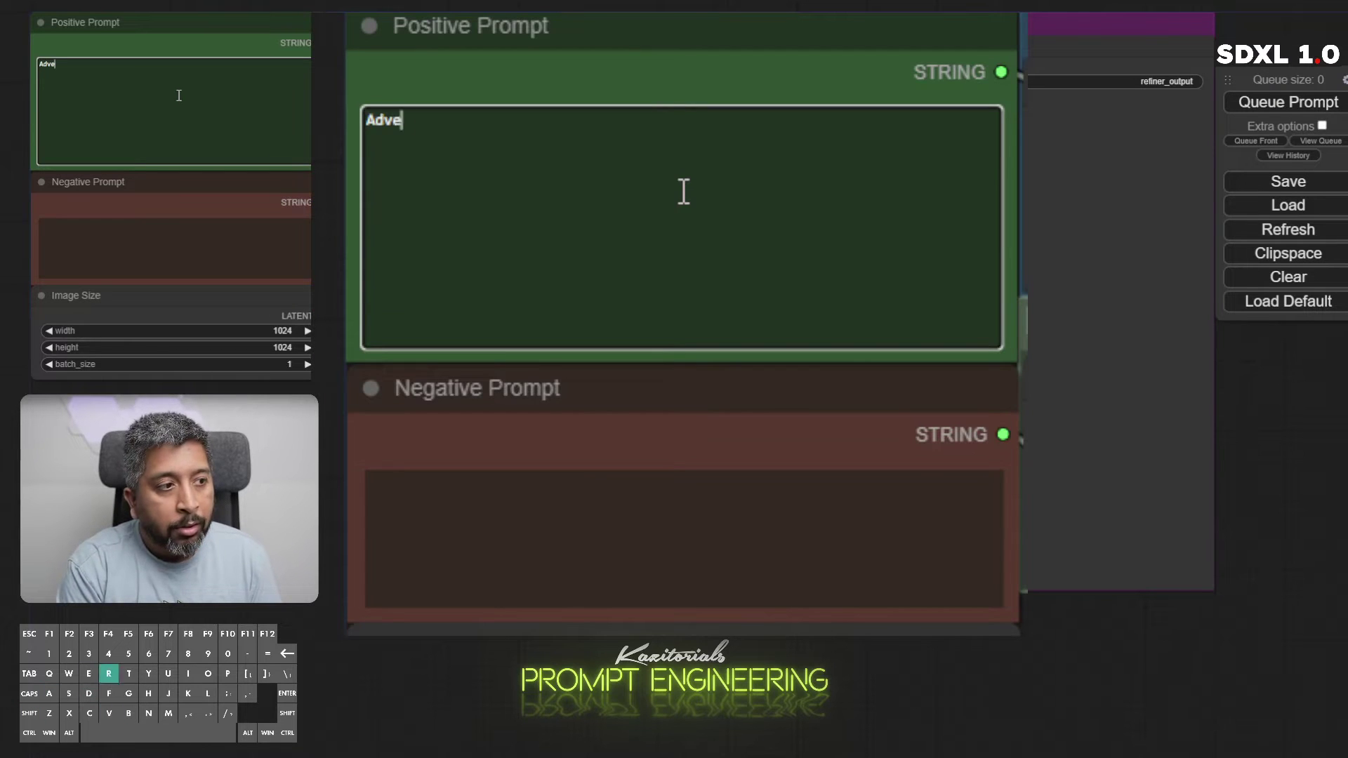
pyautogui.write('rtising sty')
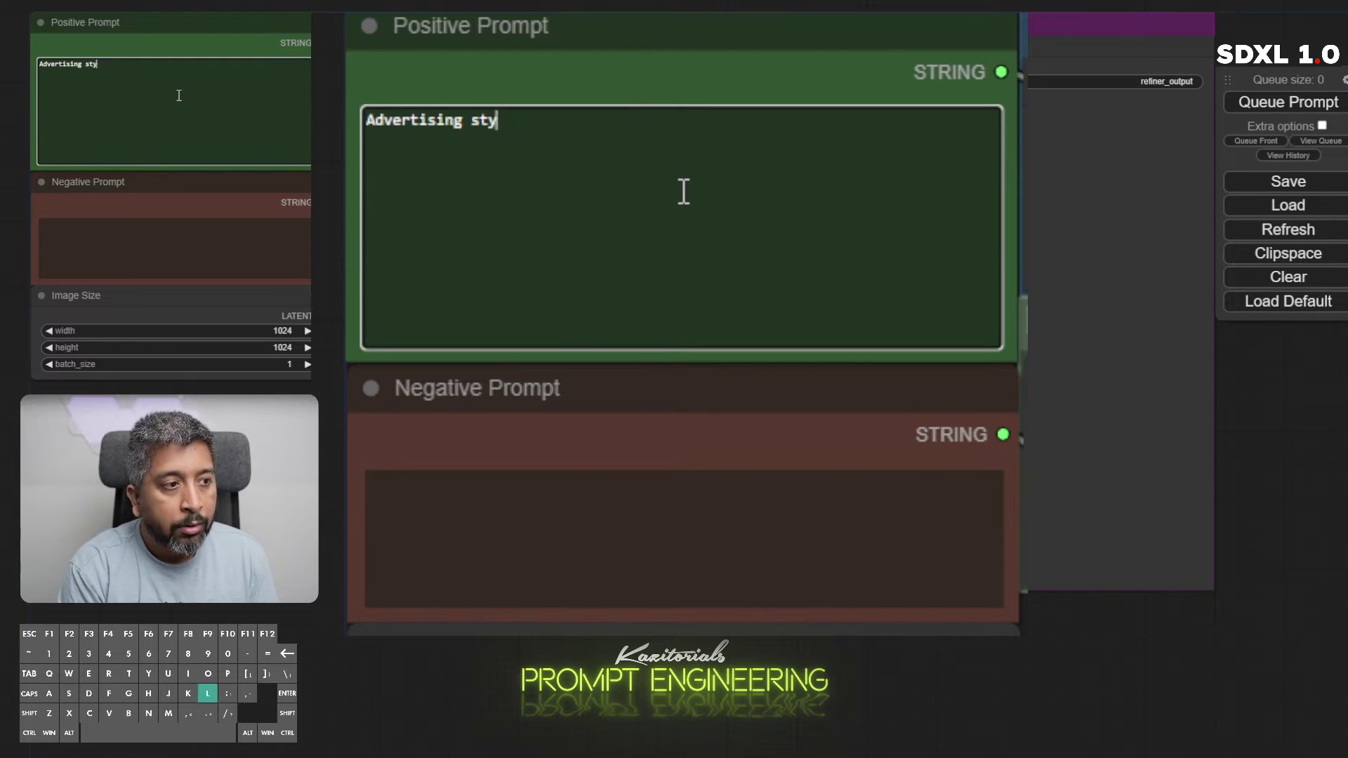
pyautogui.write('le photograpg')
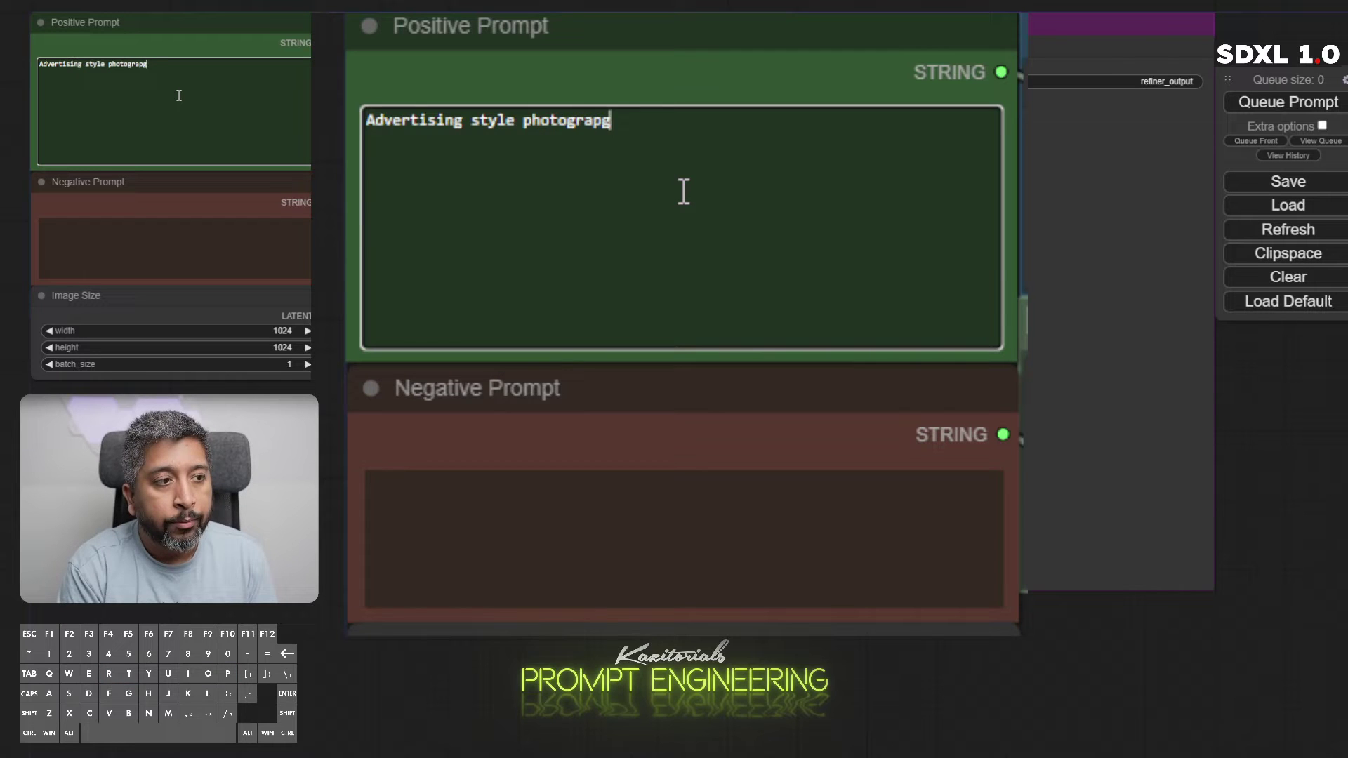
pyautogui.write('y')
pyautogui.press('BackSpace')
pyautogui.press('BackSpace')
pyautogui.write('hy,')
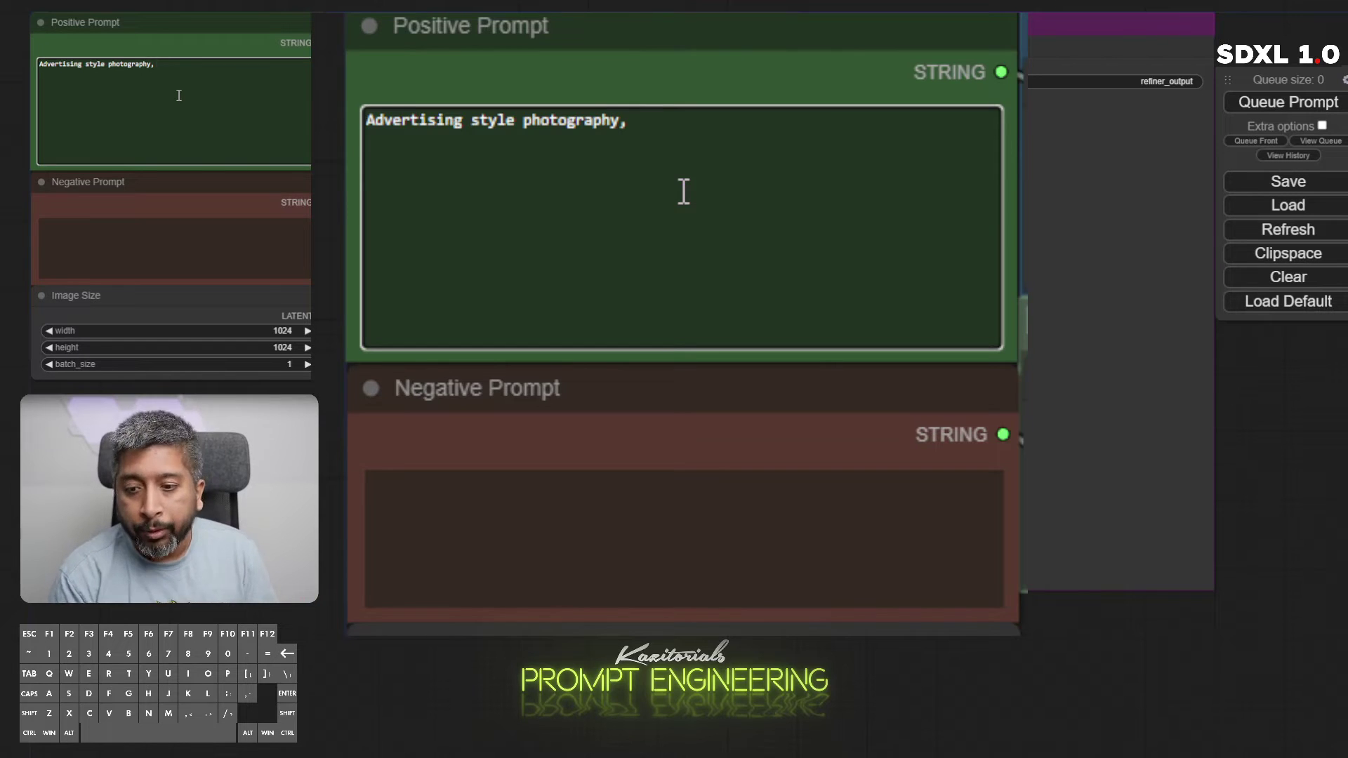
pyautogui.write('a can ')
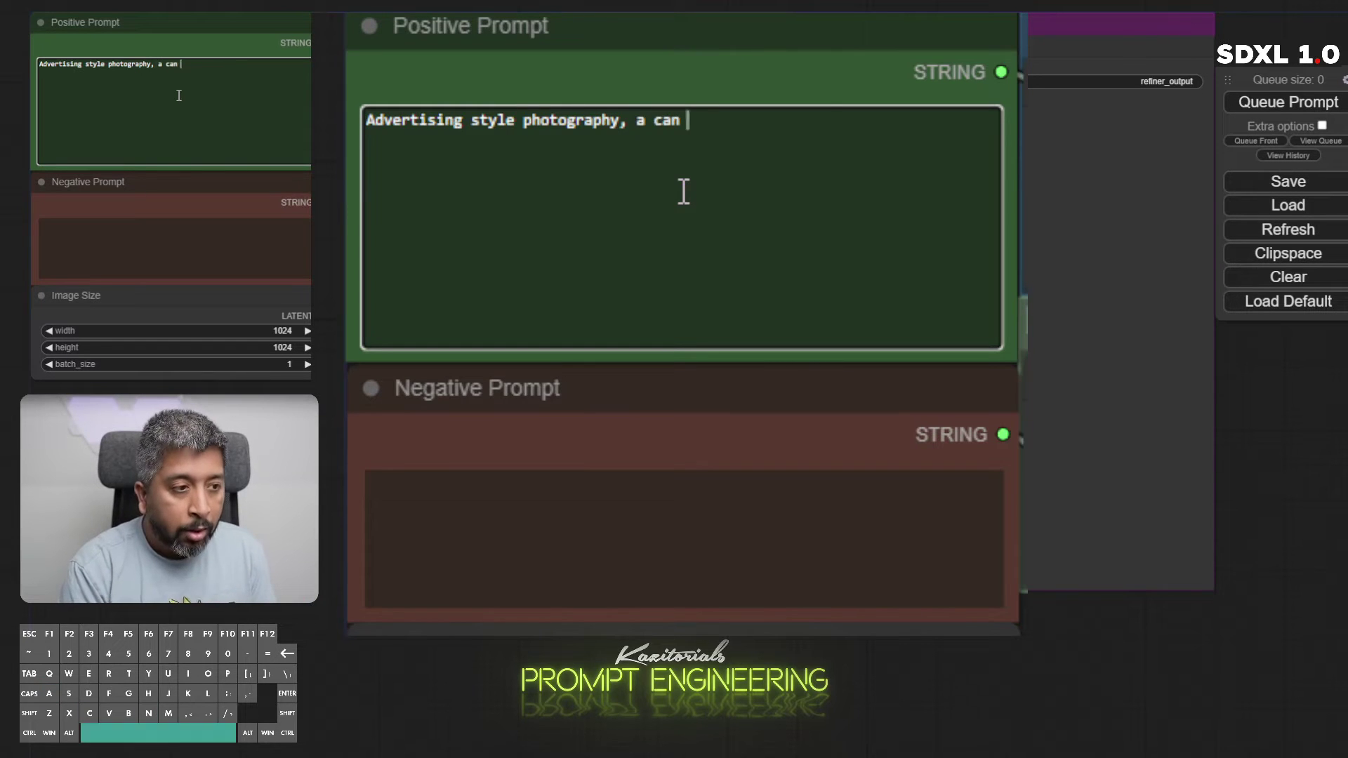
pyautogui.write('of energ')
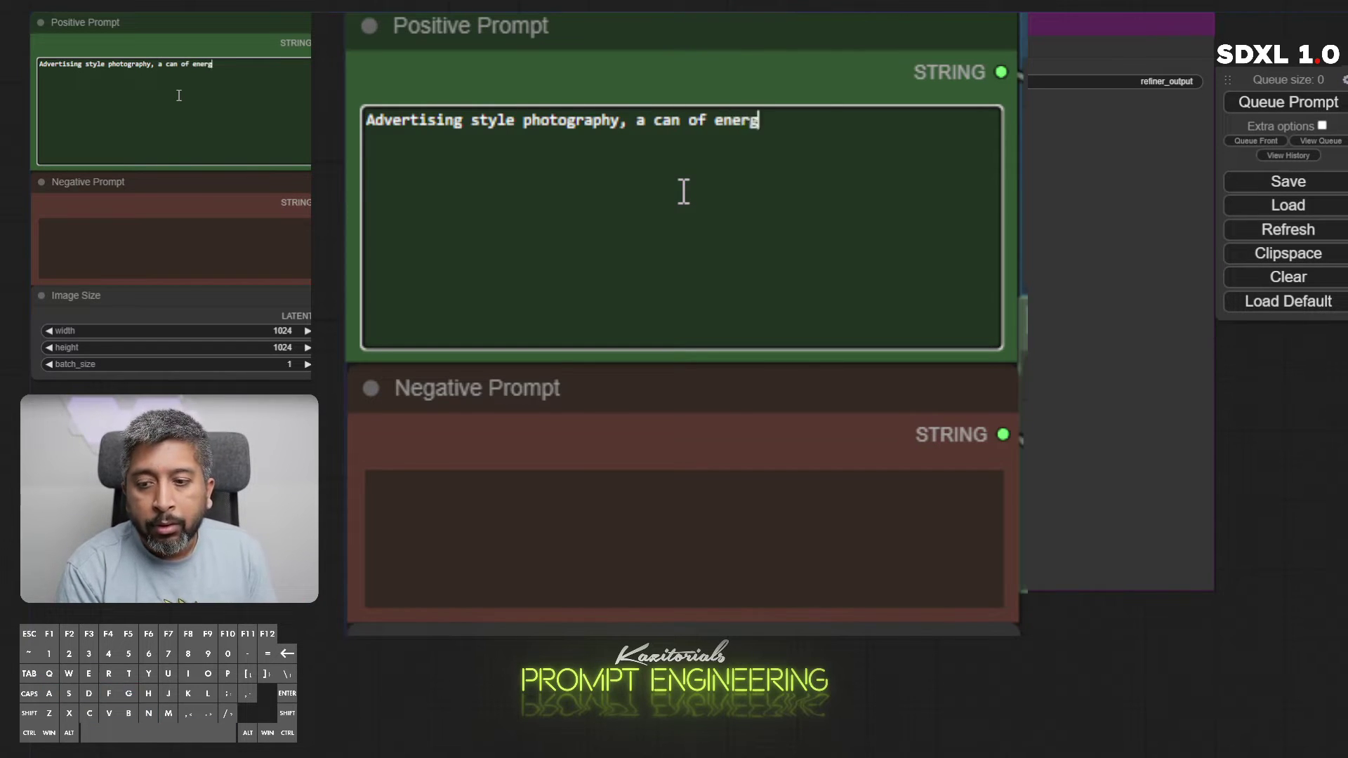
pyautogui.write('y drink (red a')
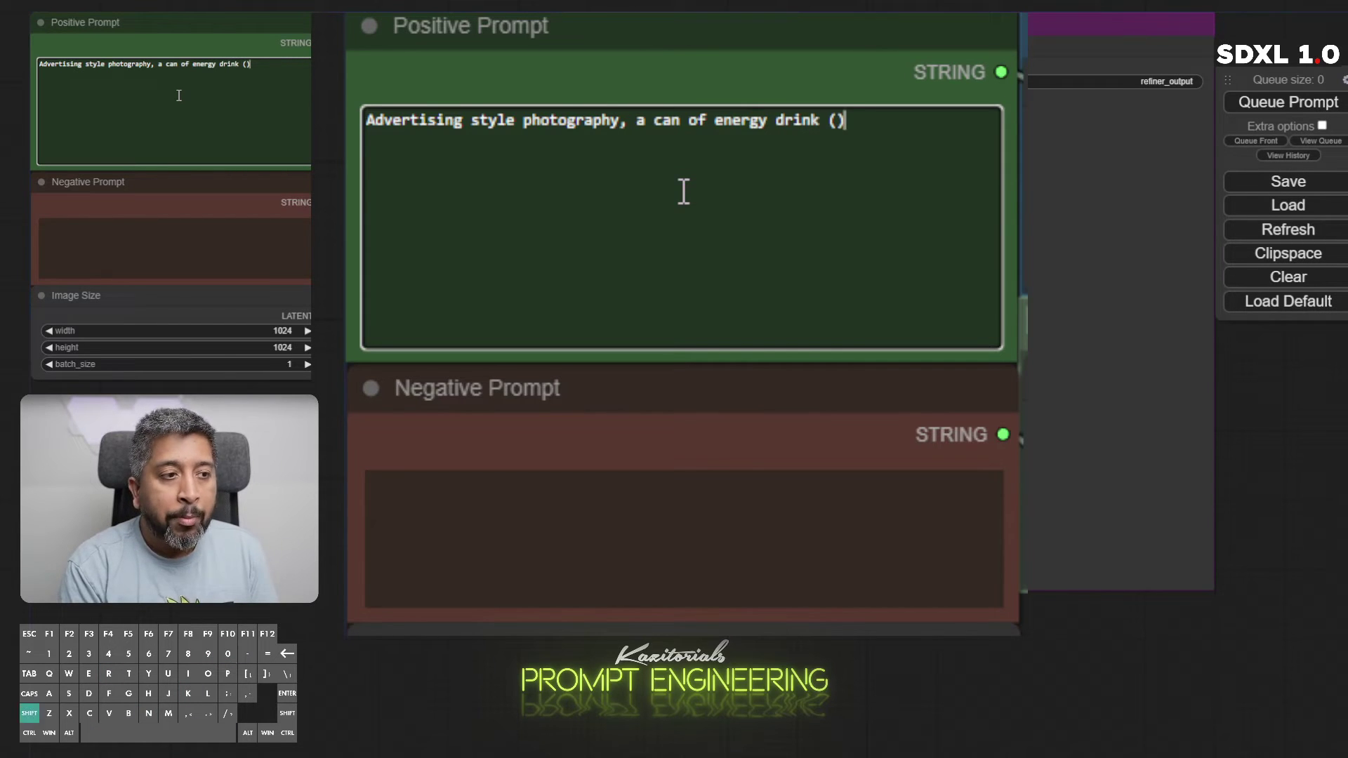
pyautogui.write('nd blue ')
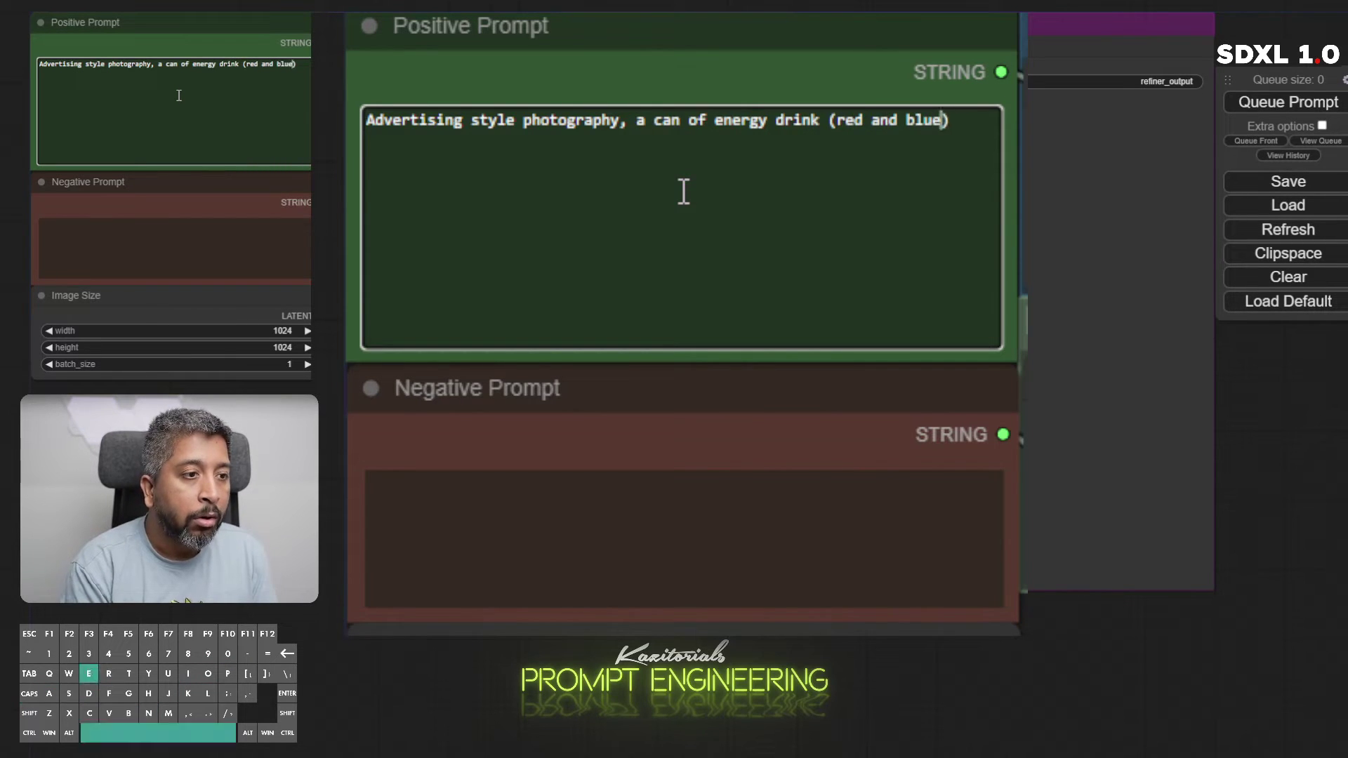
pyautogui.write('colors)')
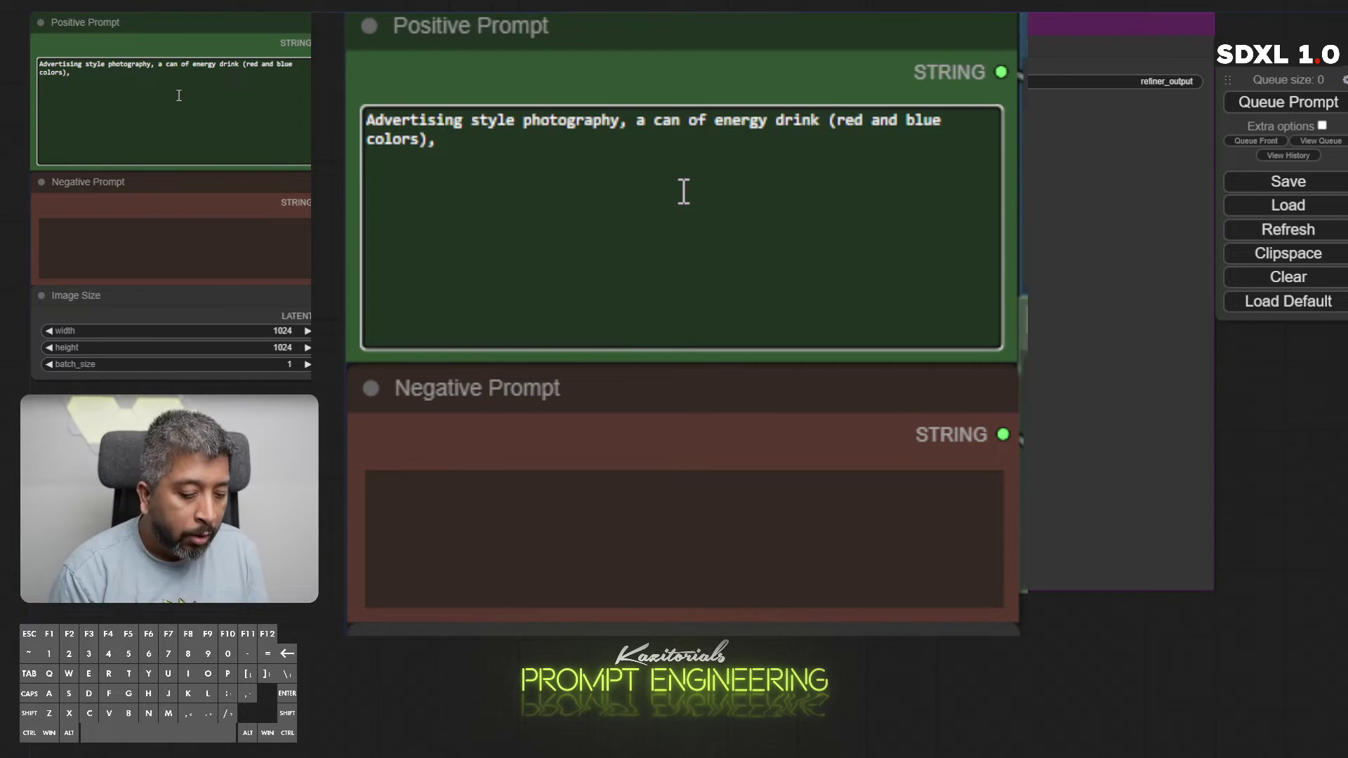
pyautogui.write(', energy ')
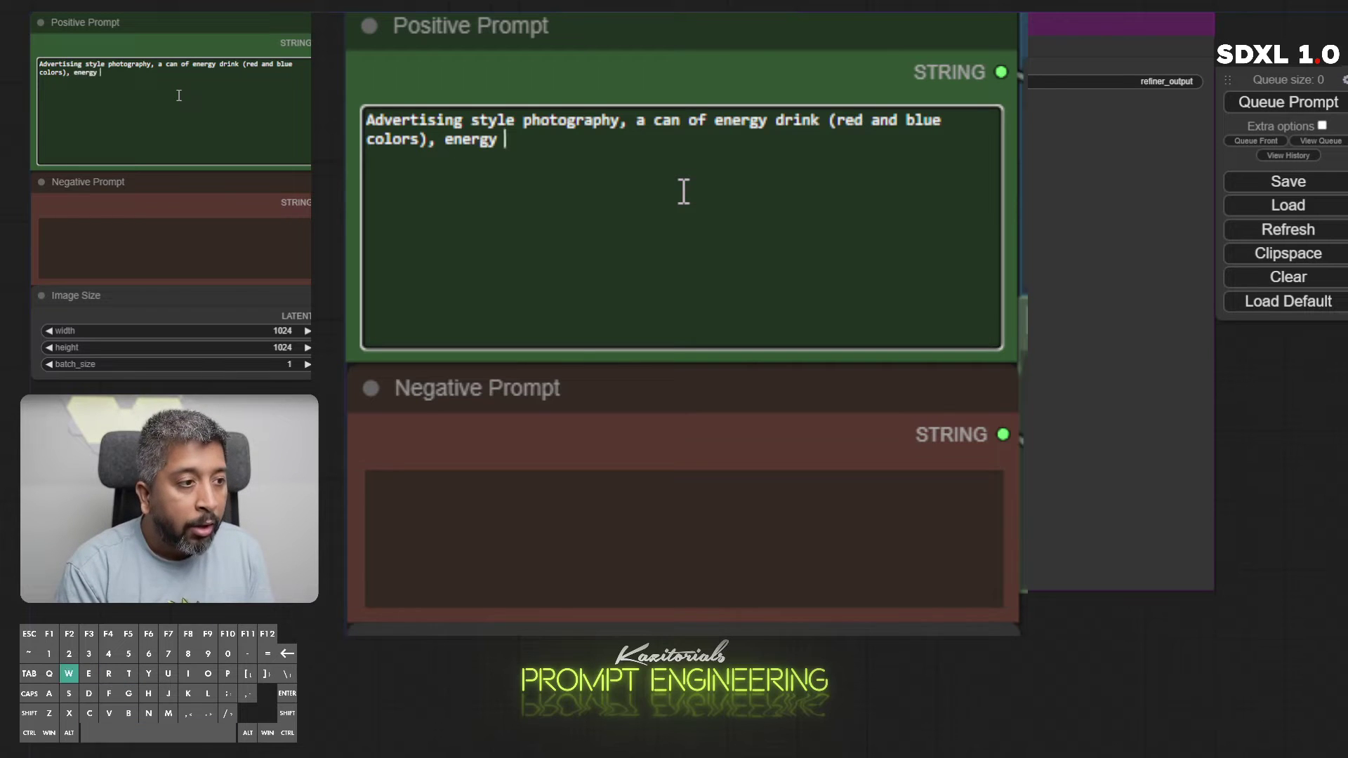
pyautogui.write('waves and elec')
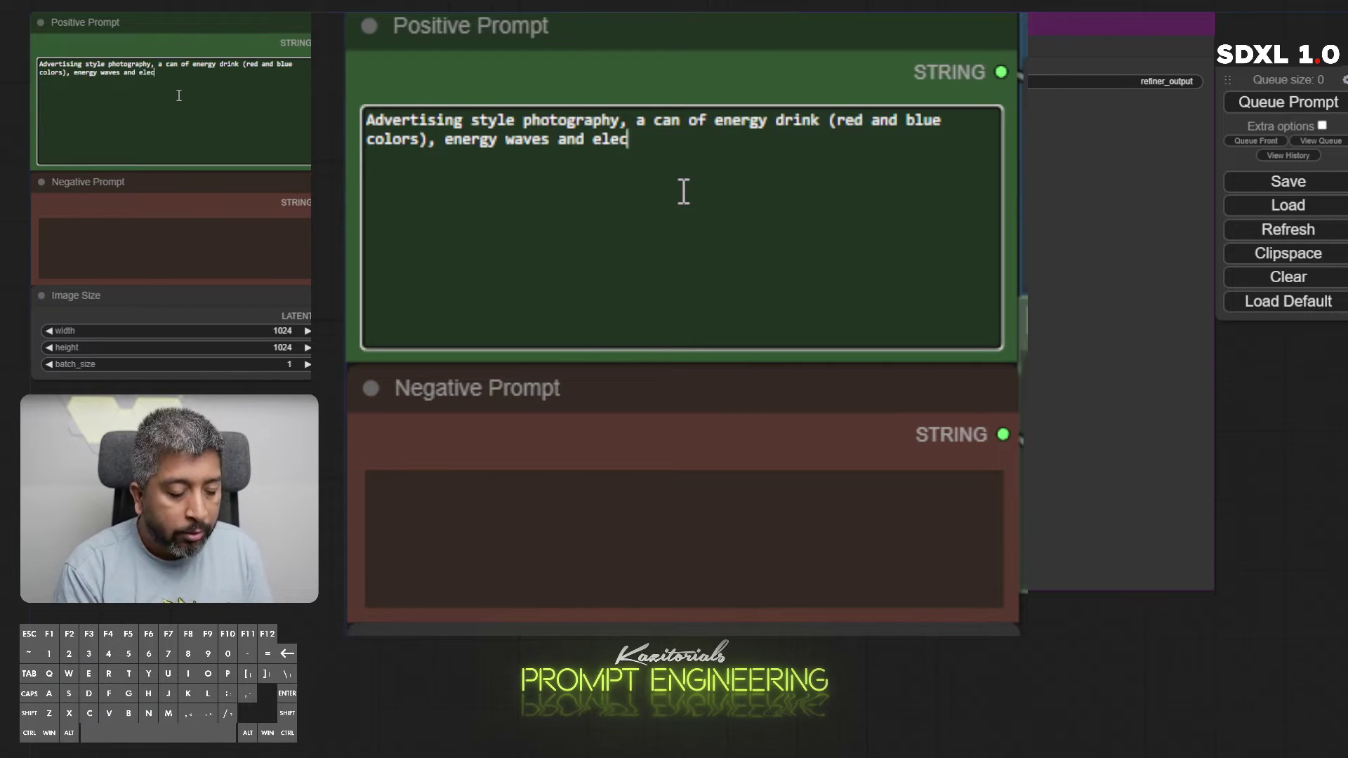
pyautogui.write('tricity, ')
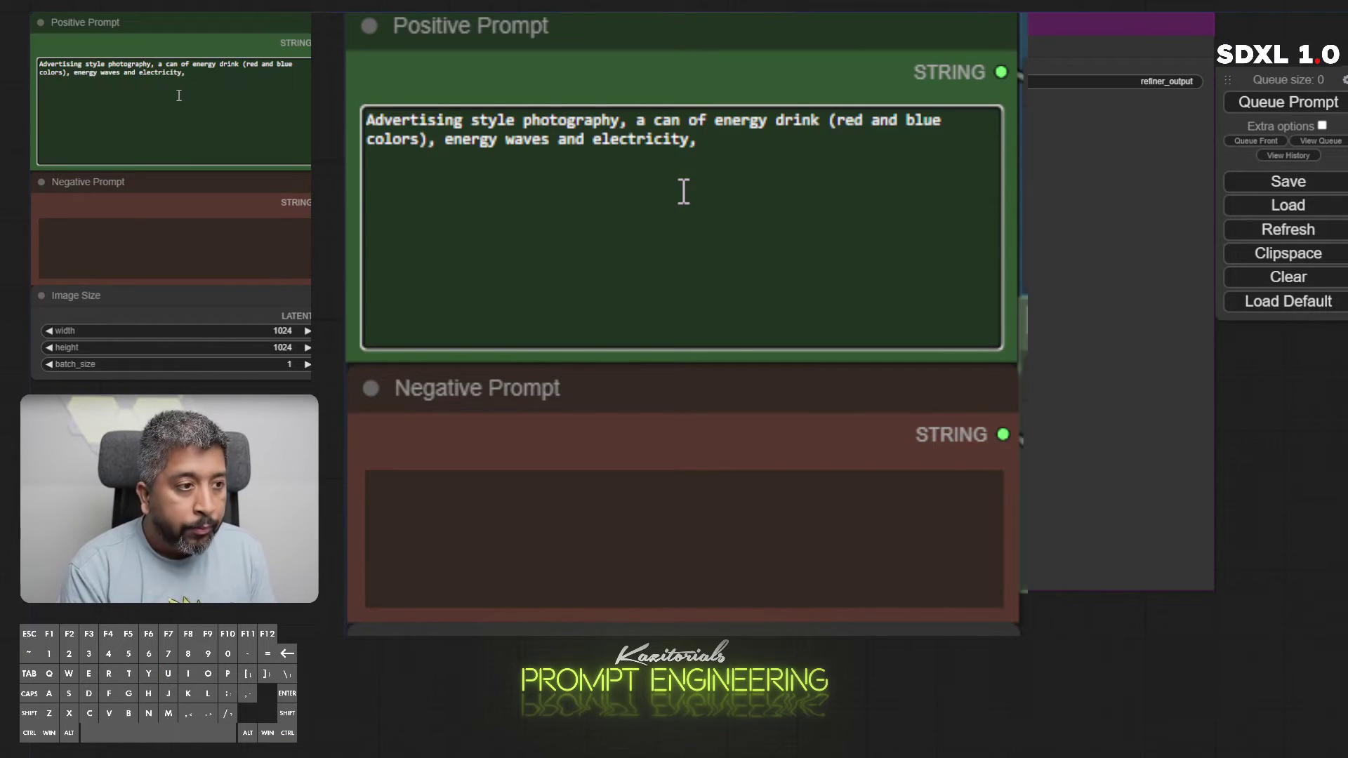
pyautogui.write('a futuristic ')
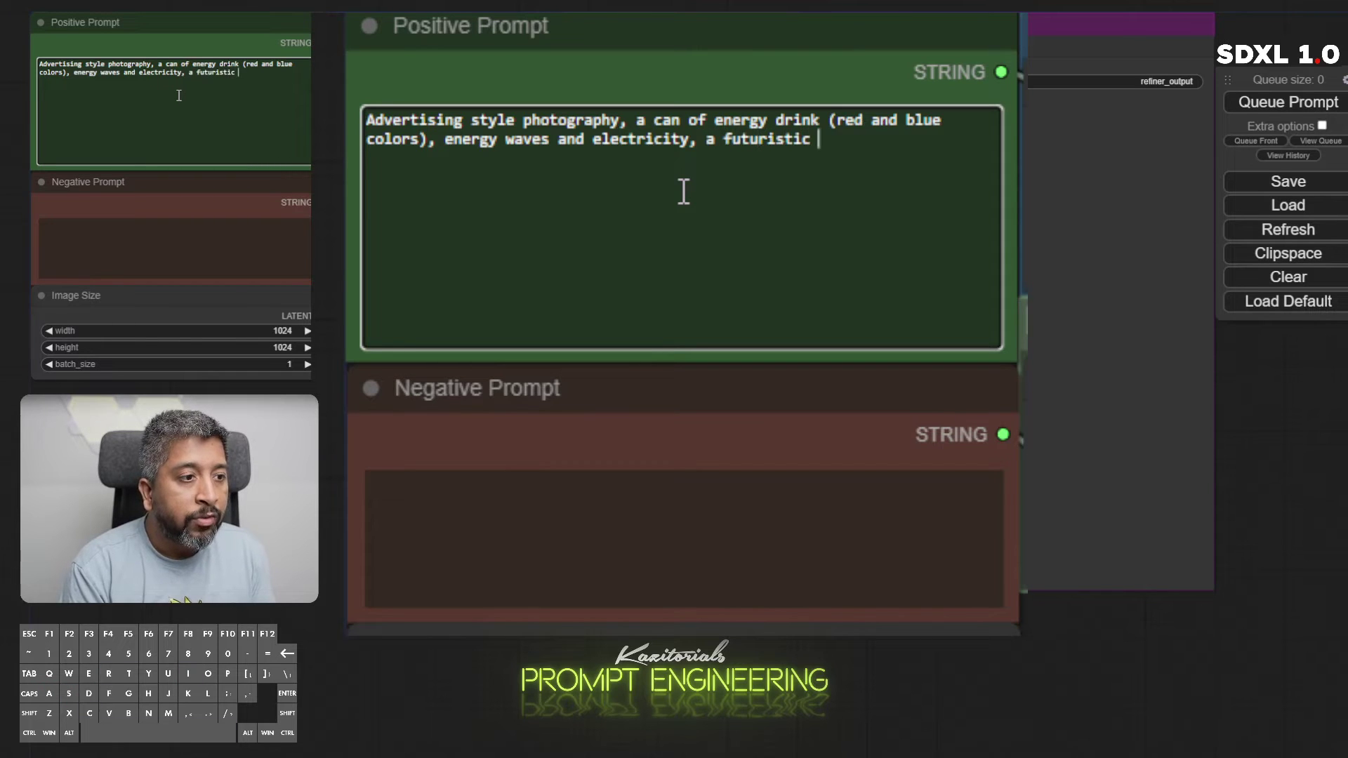
pyautogui.write('city')
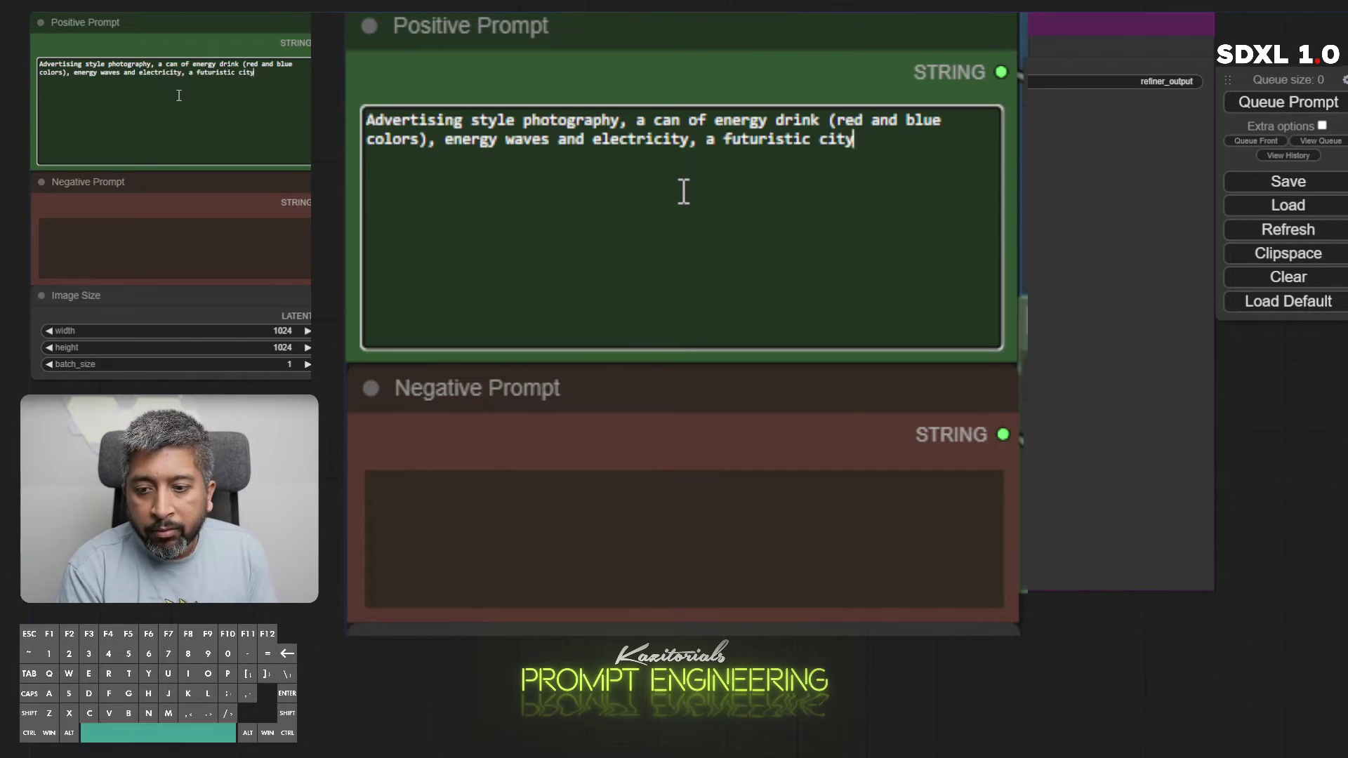
pyautogui.write(' style set i')
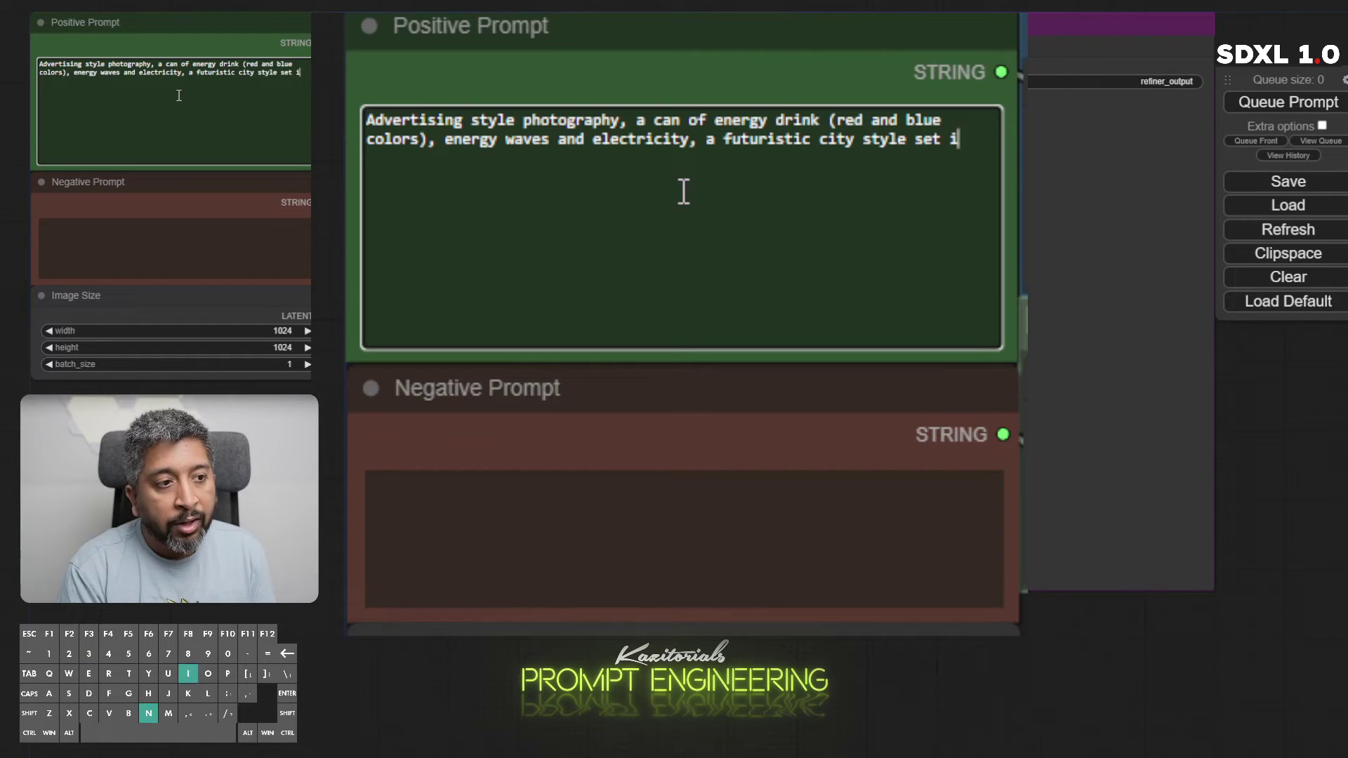
pyautogui.write('n the back')
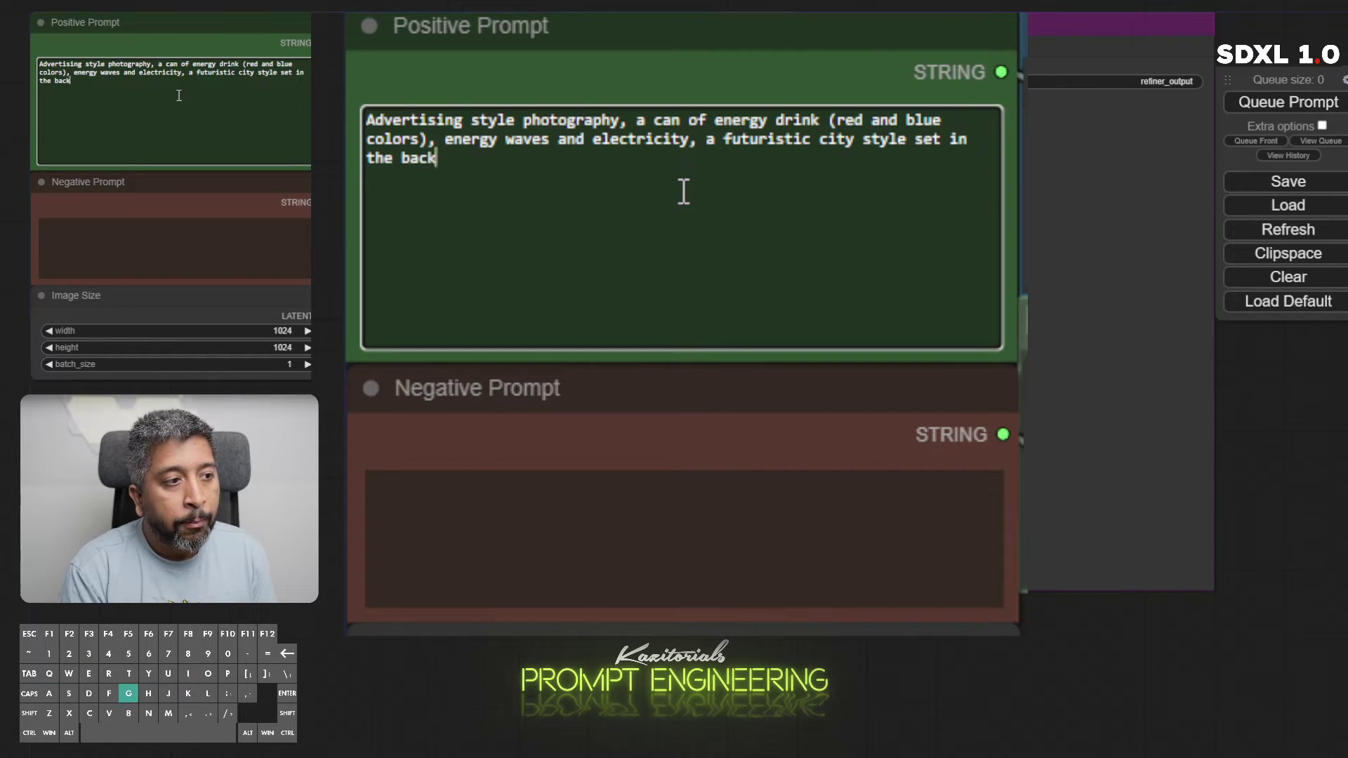
pyautogui.write('ground, ')
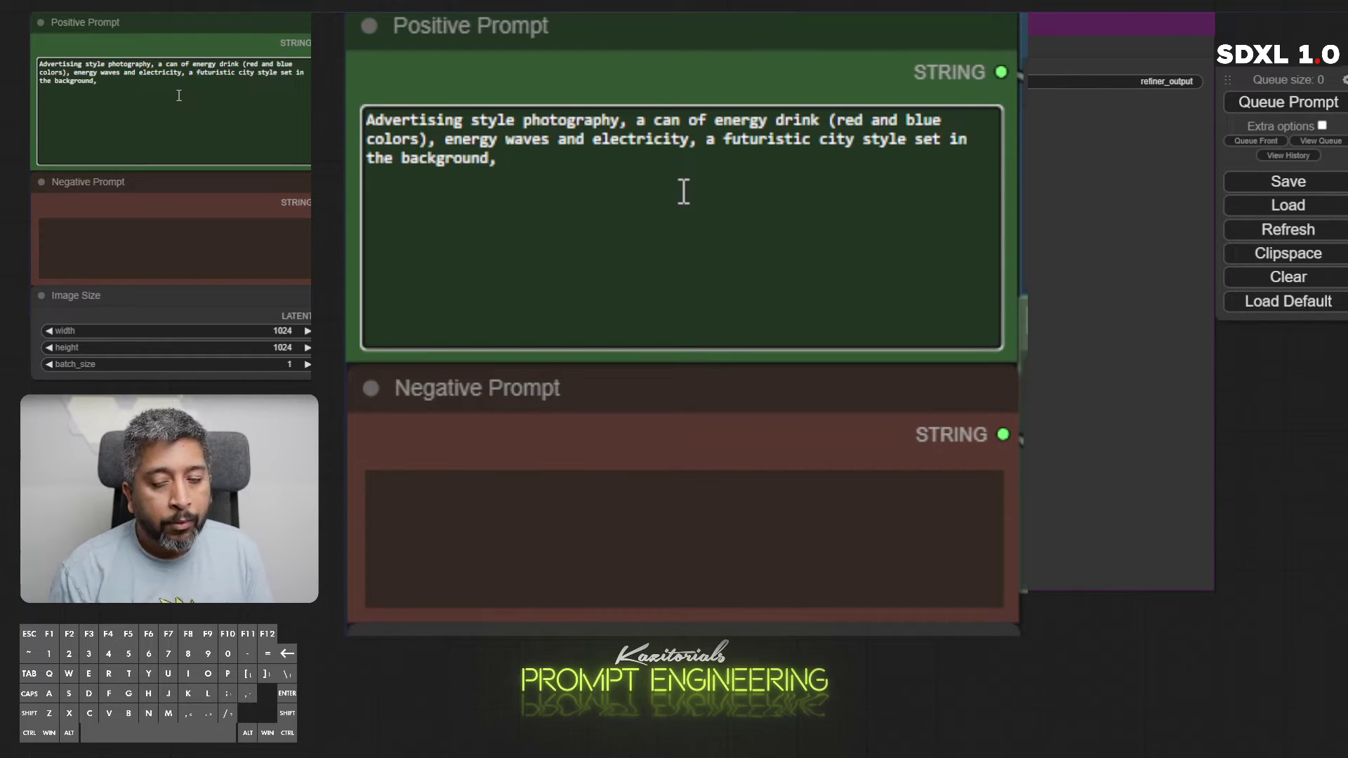
pyautogui.write('studio lighting ,')
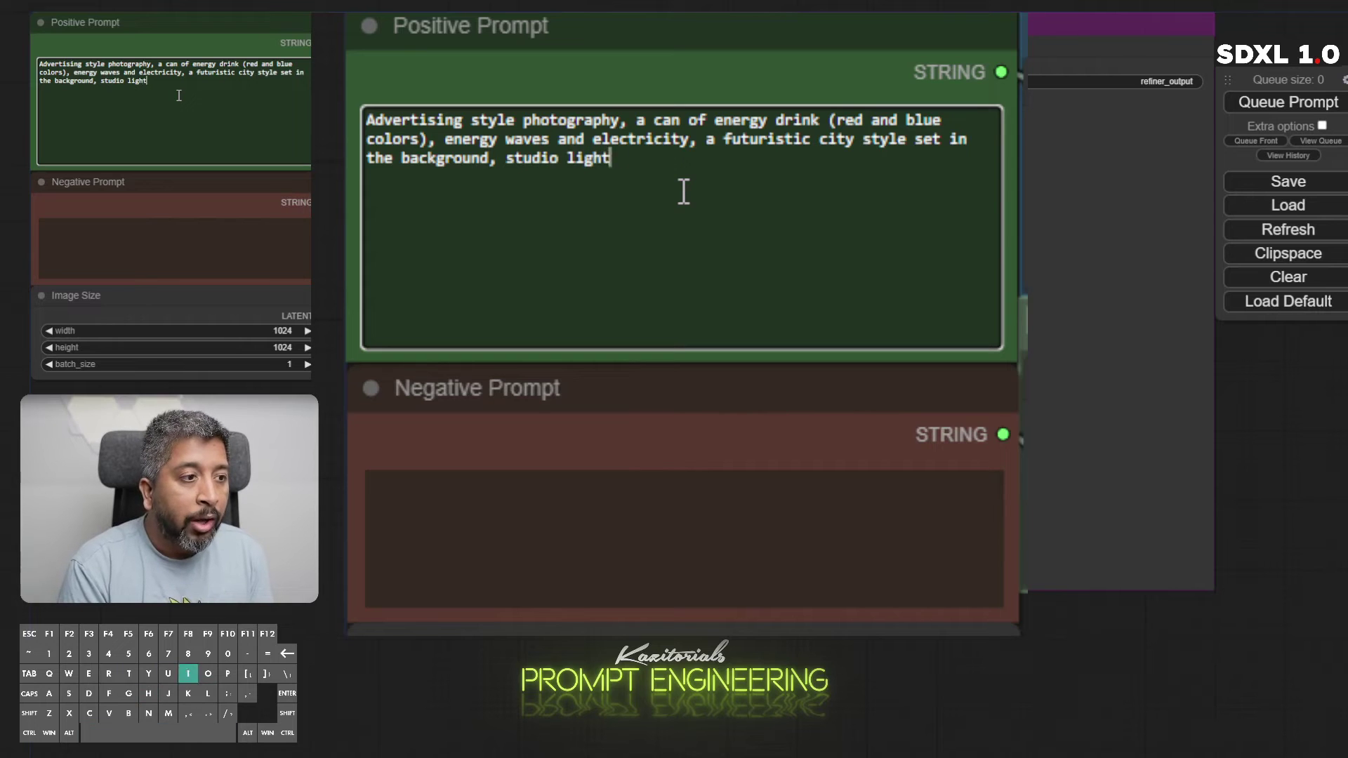
pyautogui.press('BackSpace')
pyautogui.press('BackSpace')
pyautogui.write(', ')
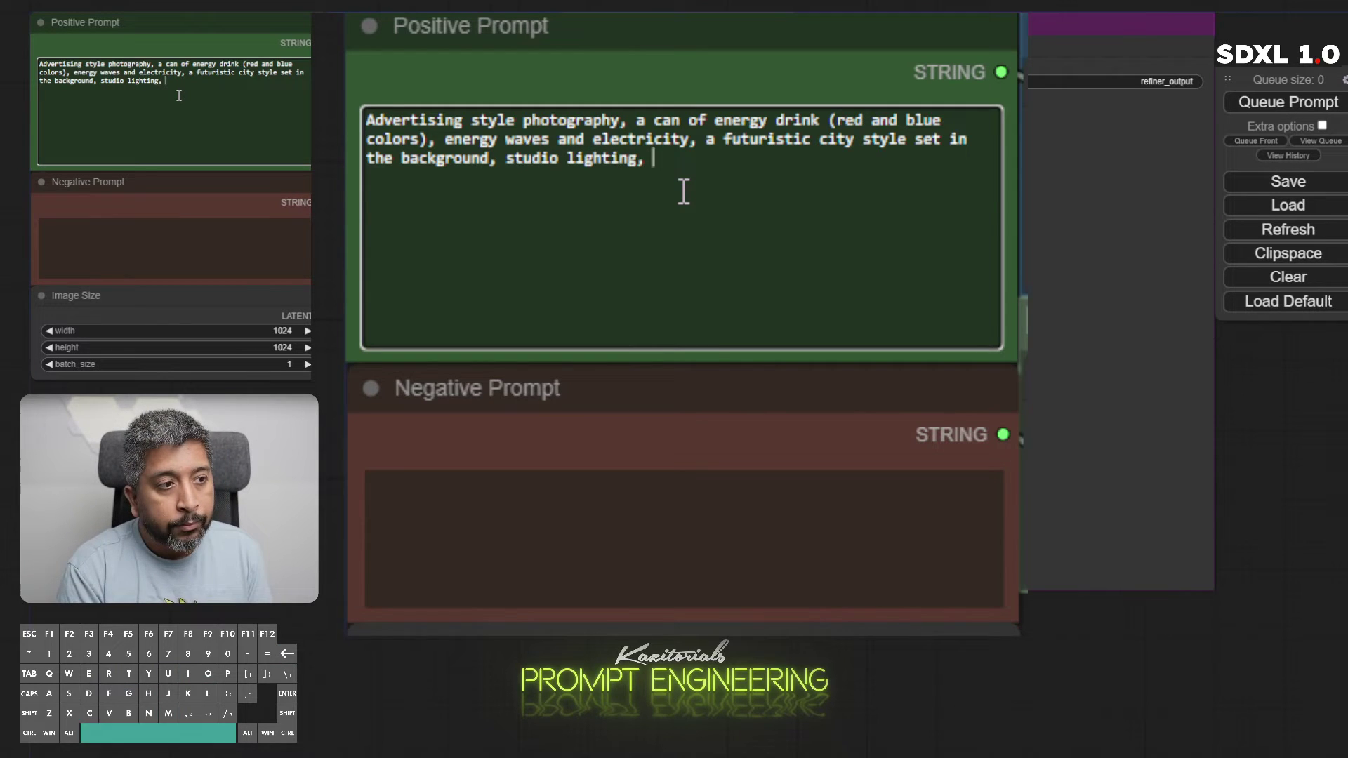
pyautogui.write('Highly detailed')
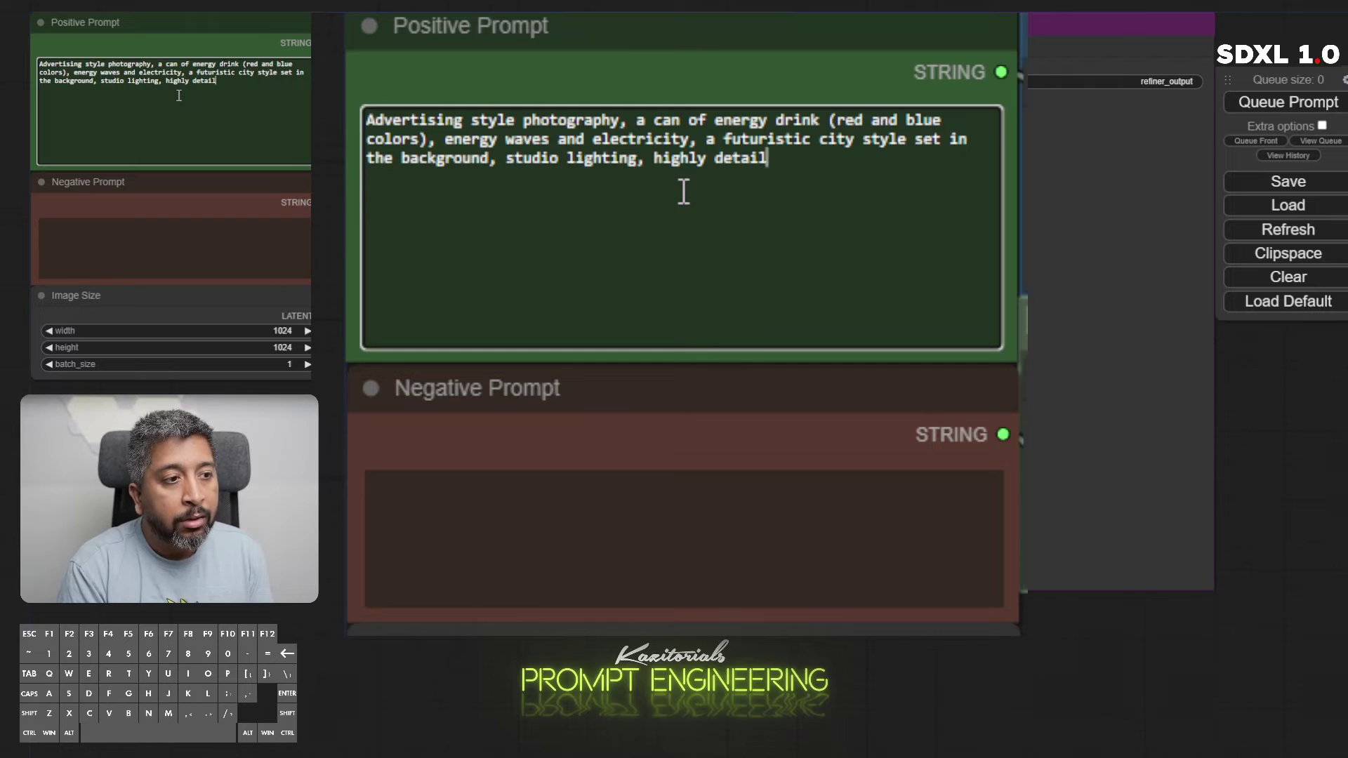
# - Enter 'Low resolution, low quality, text, watermark, blurry,' as the negative prompt
pyautogui.click(555, 518)
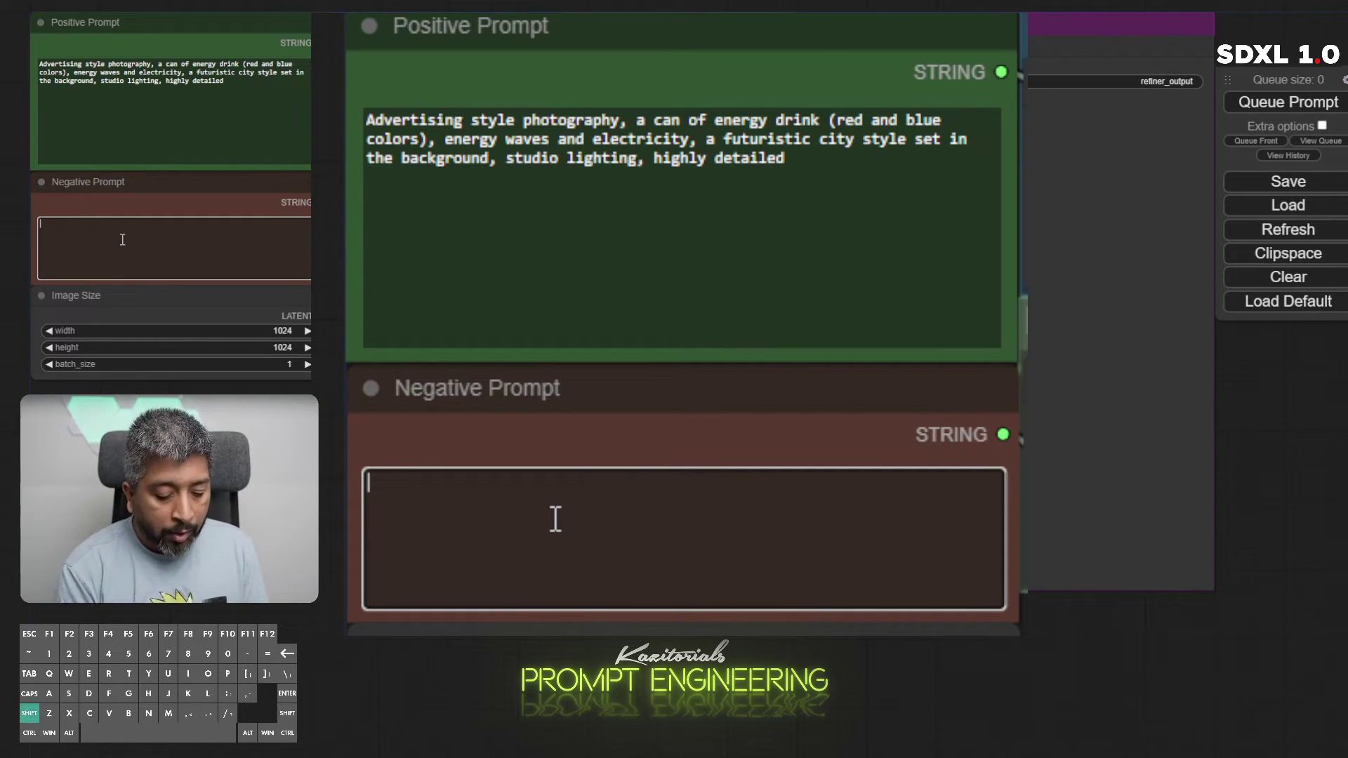
pyautogui.write('Low reso')
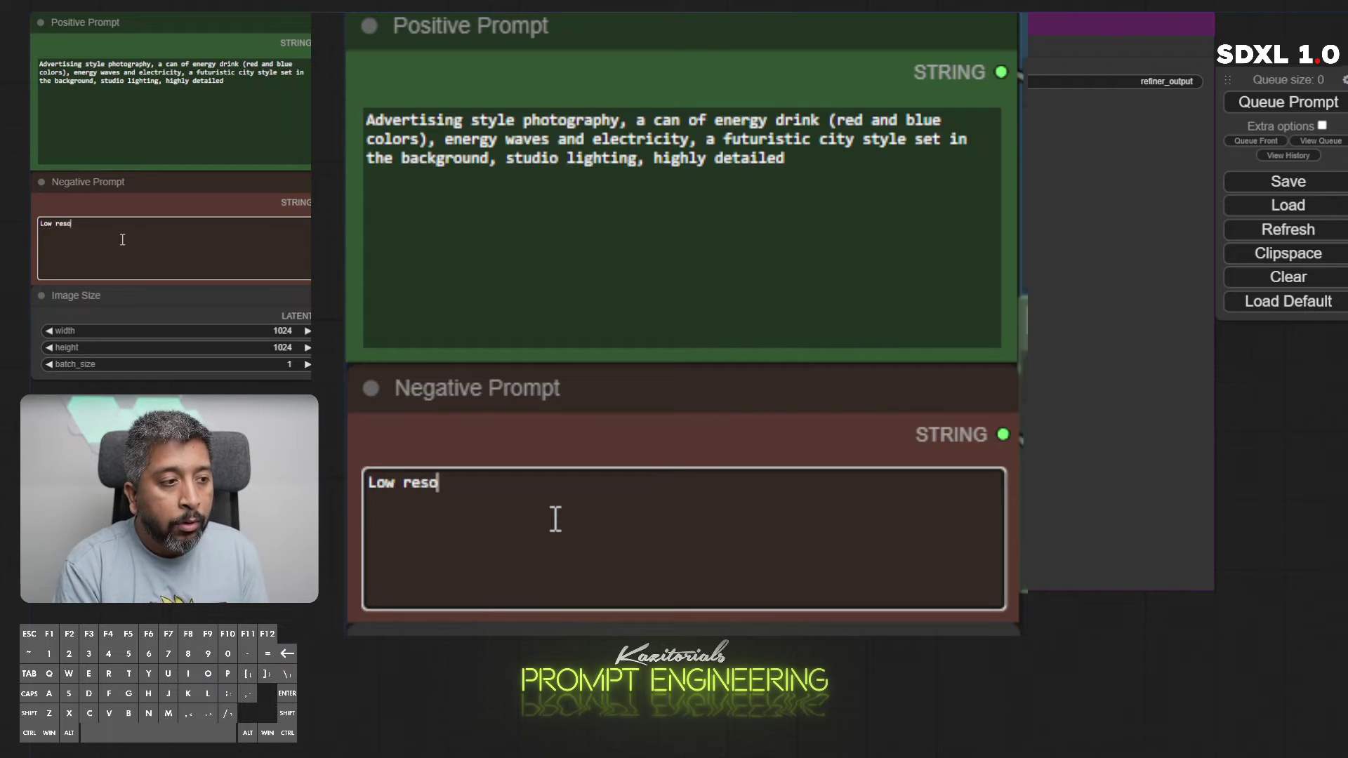
pyautogui.write('lution, low q')
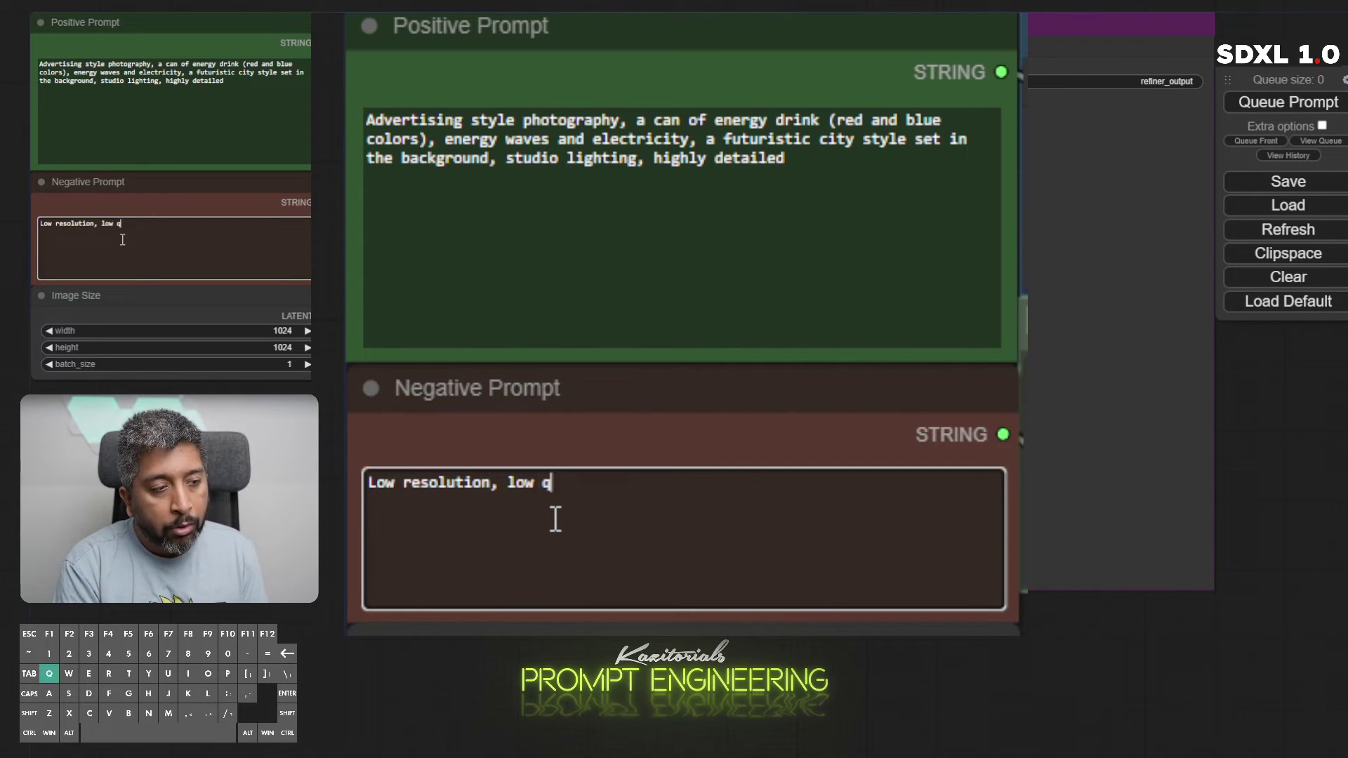
pyautogui.write('uality, te')
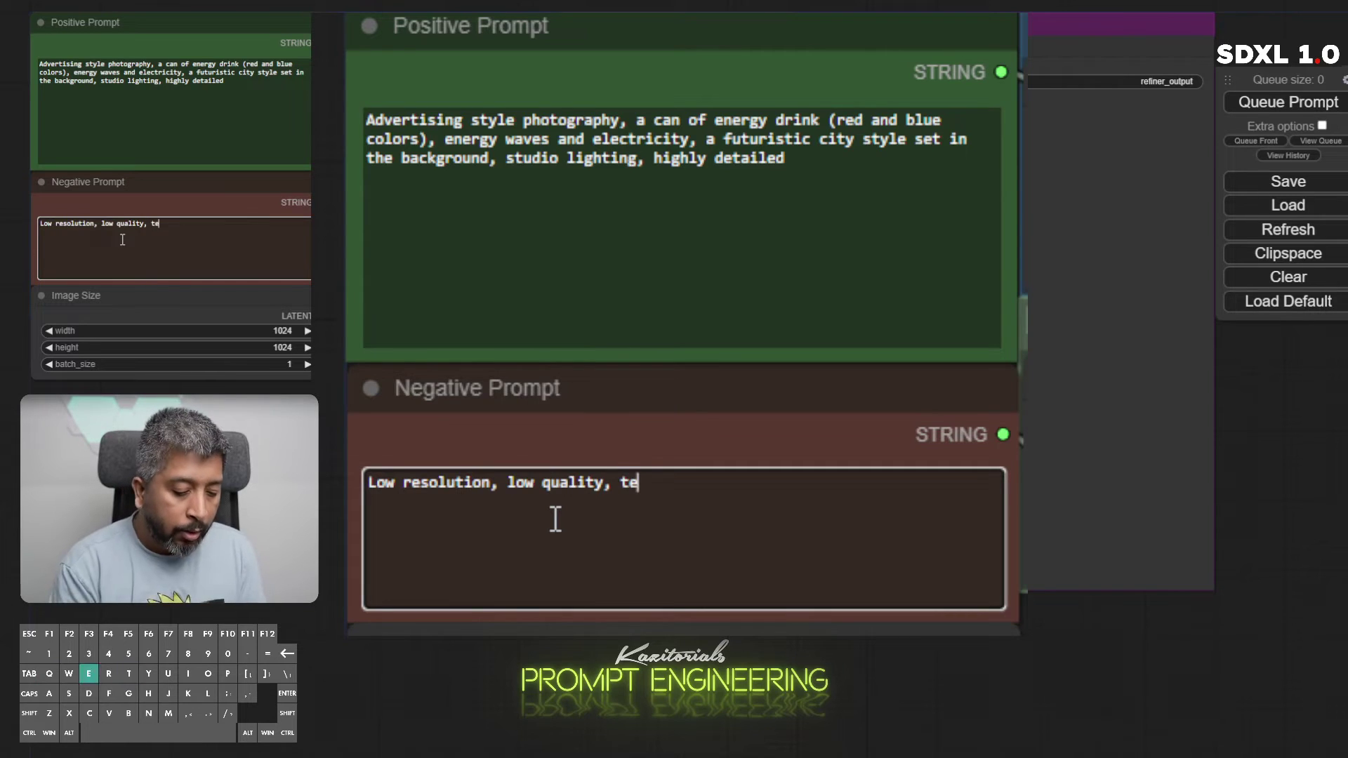
pyautogui.write('xt, watermarks')
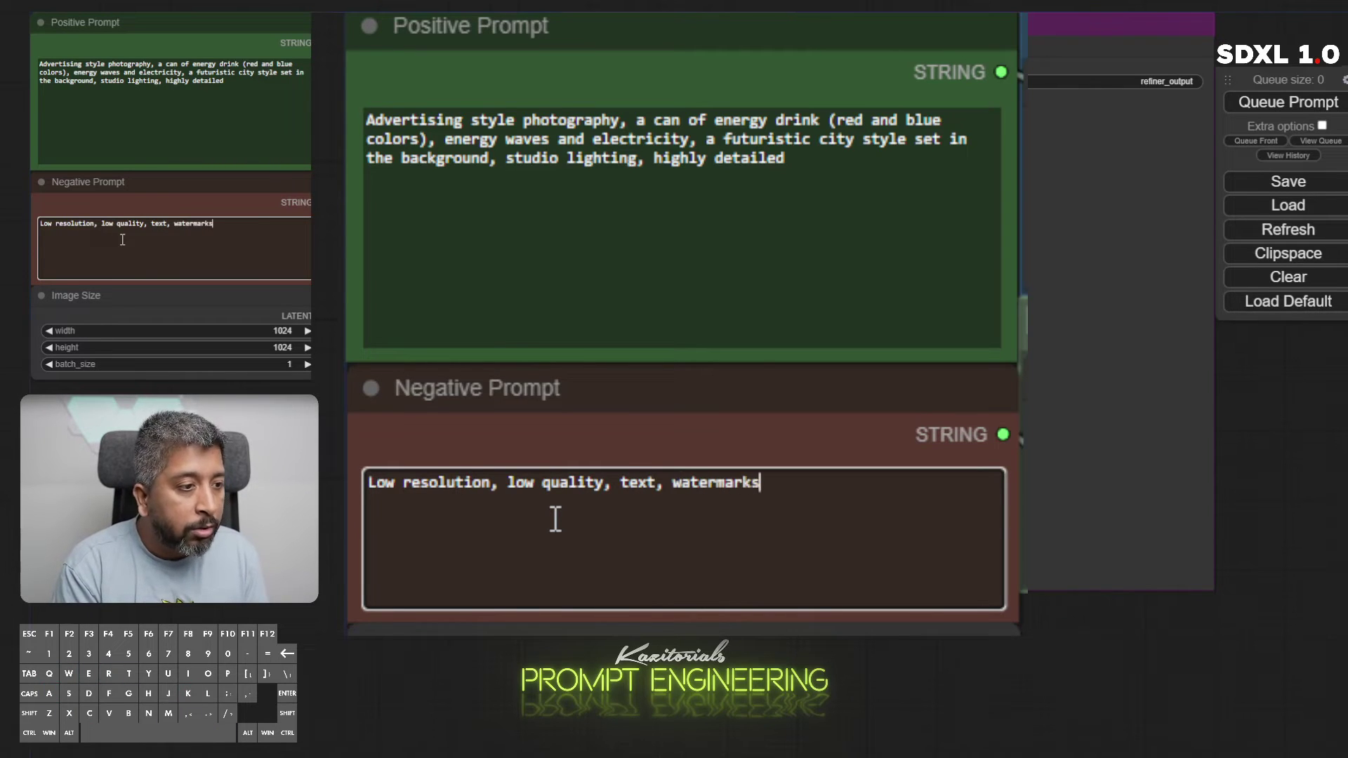
pyautogui.press('BackSpace')
pyautogui.write(', ')
pyautogui.write('bol')
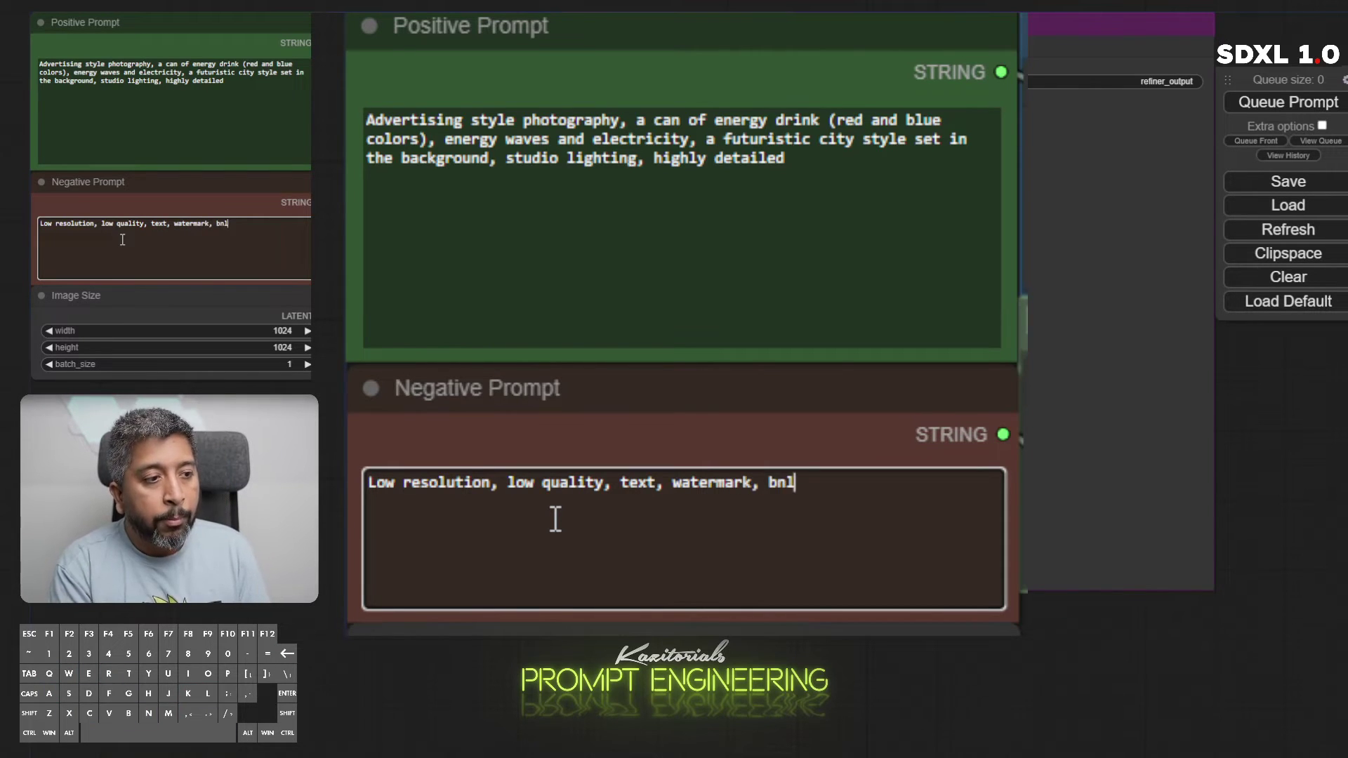
pyautogui.press('BackSpace')
pyautogui.press('BackSpace')
pyautogui.write('lurry,')
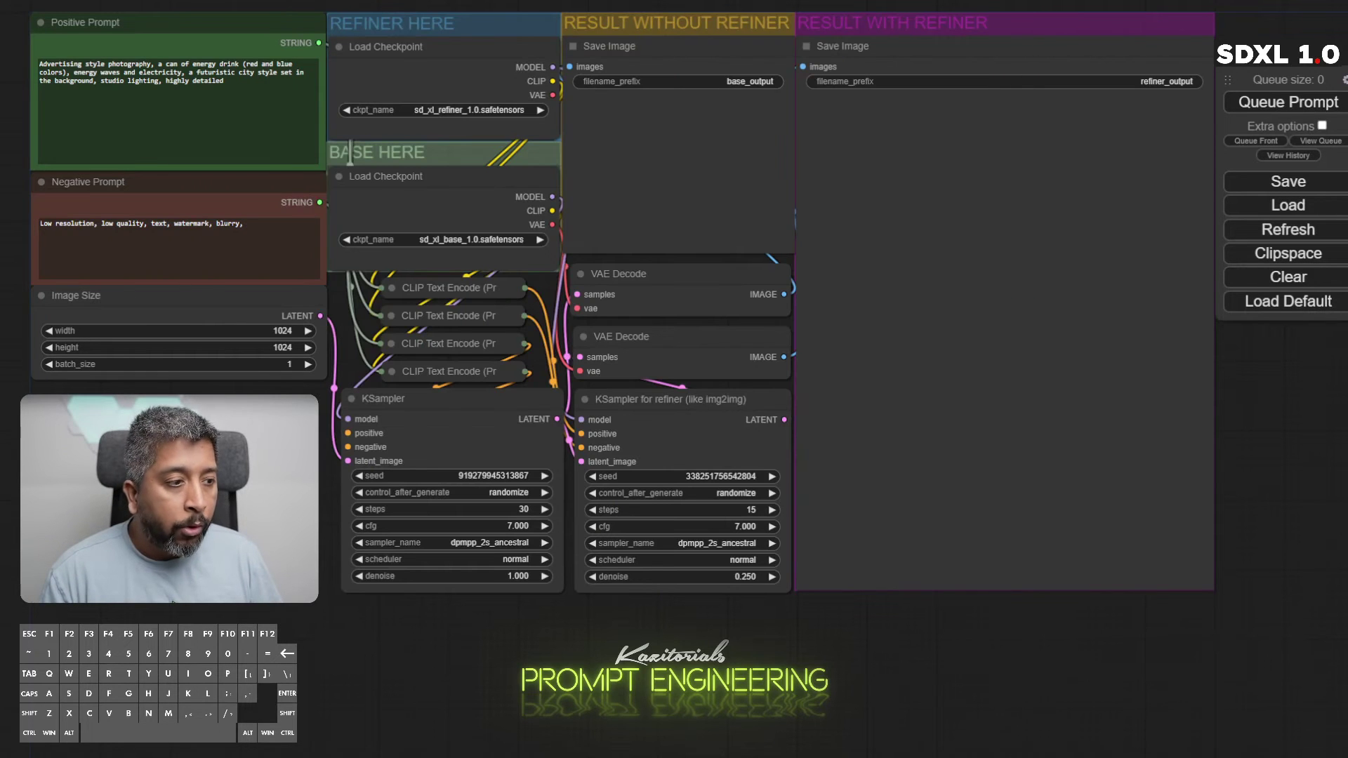
pyautogui.click(120, 300)
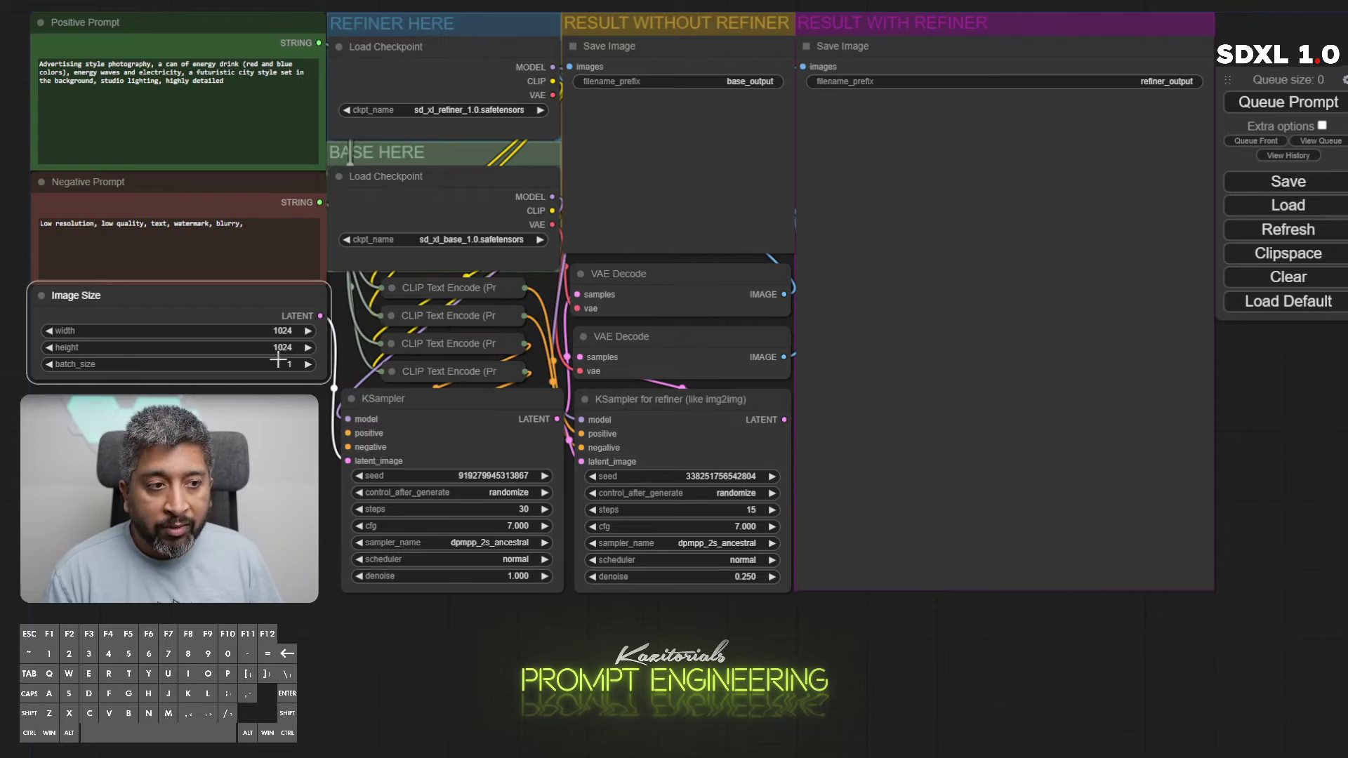
pyautogui.click(551, 41)
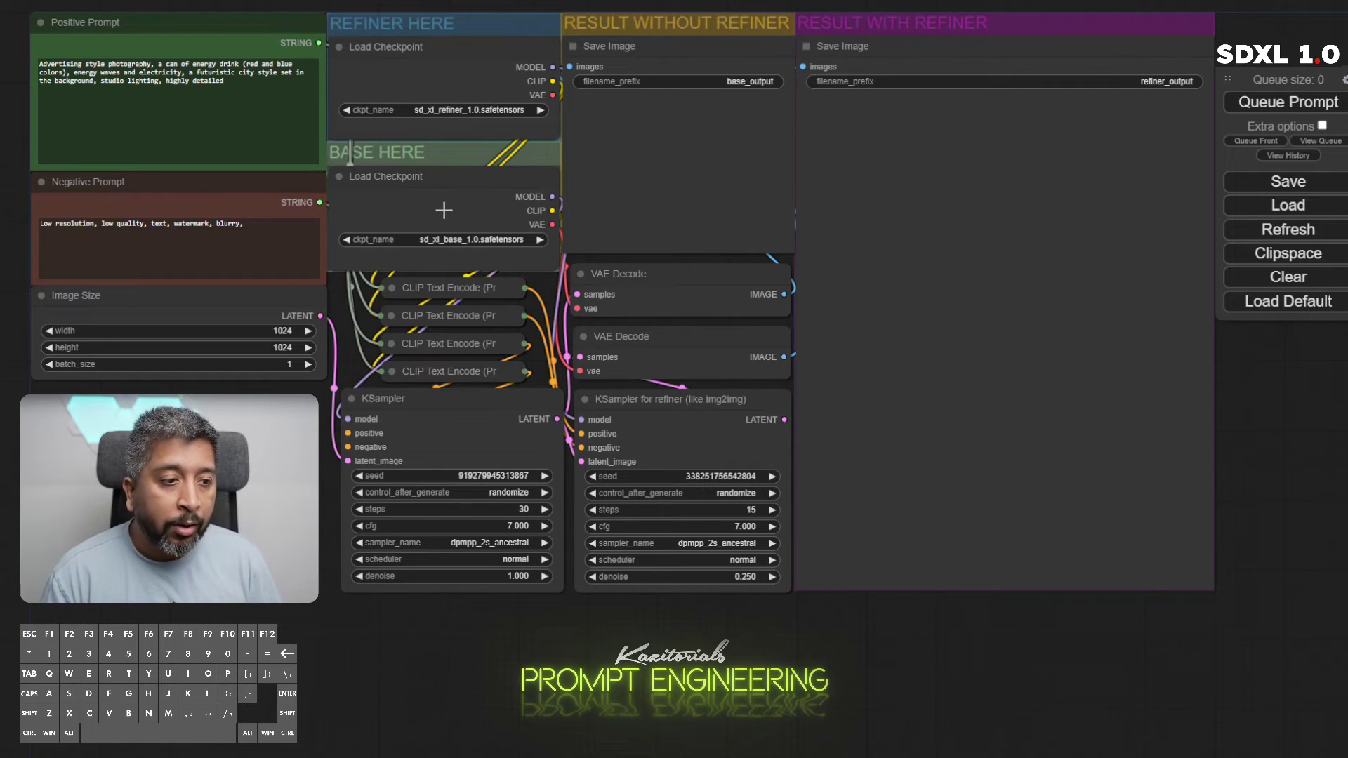
pyautogui.click(409, 400)
pyautogui.click(652, 404)
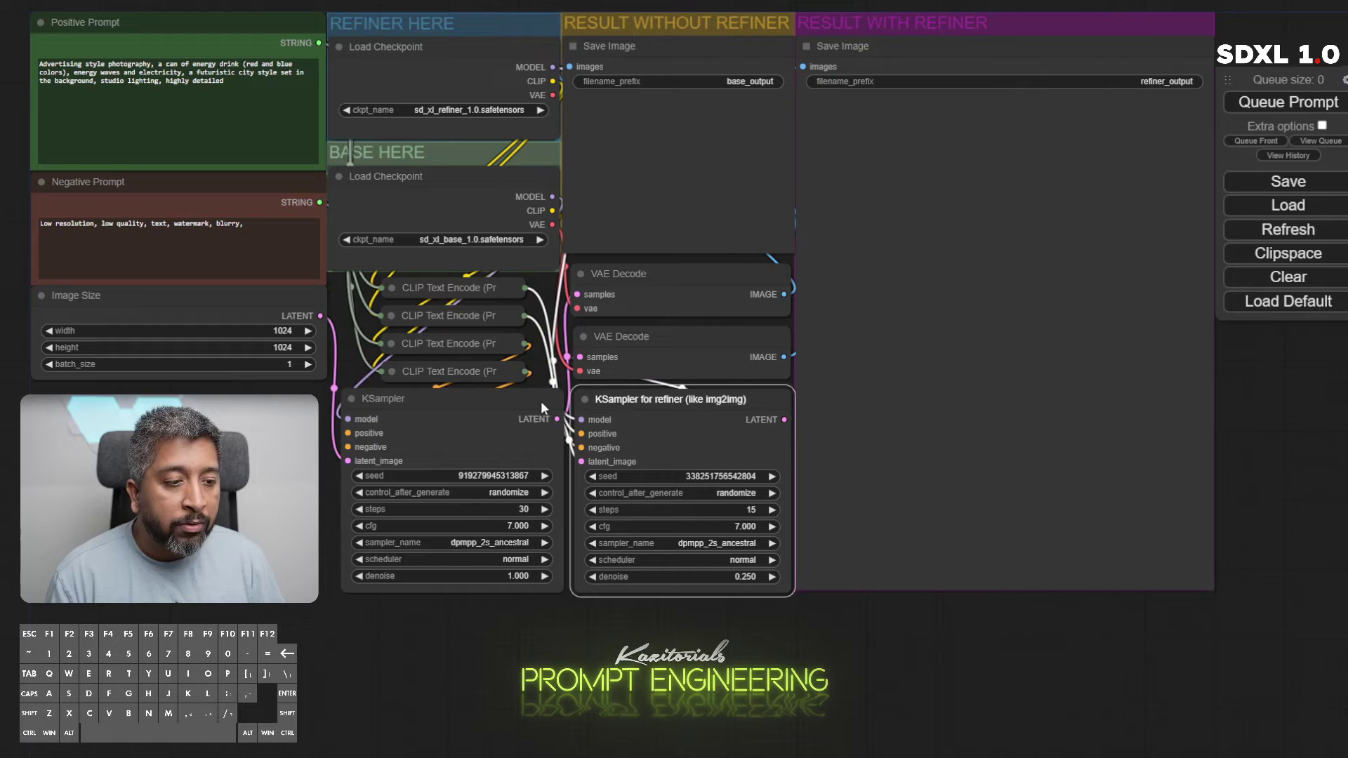
pyautogui.click(541, 401)
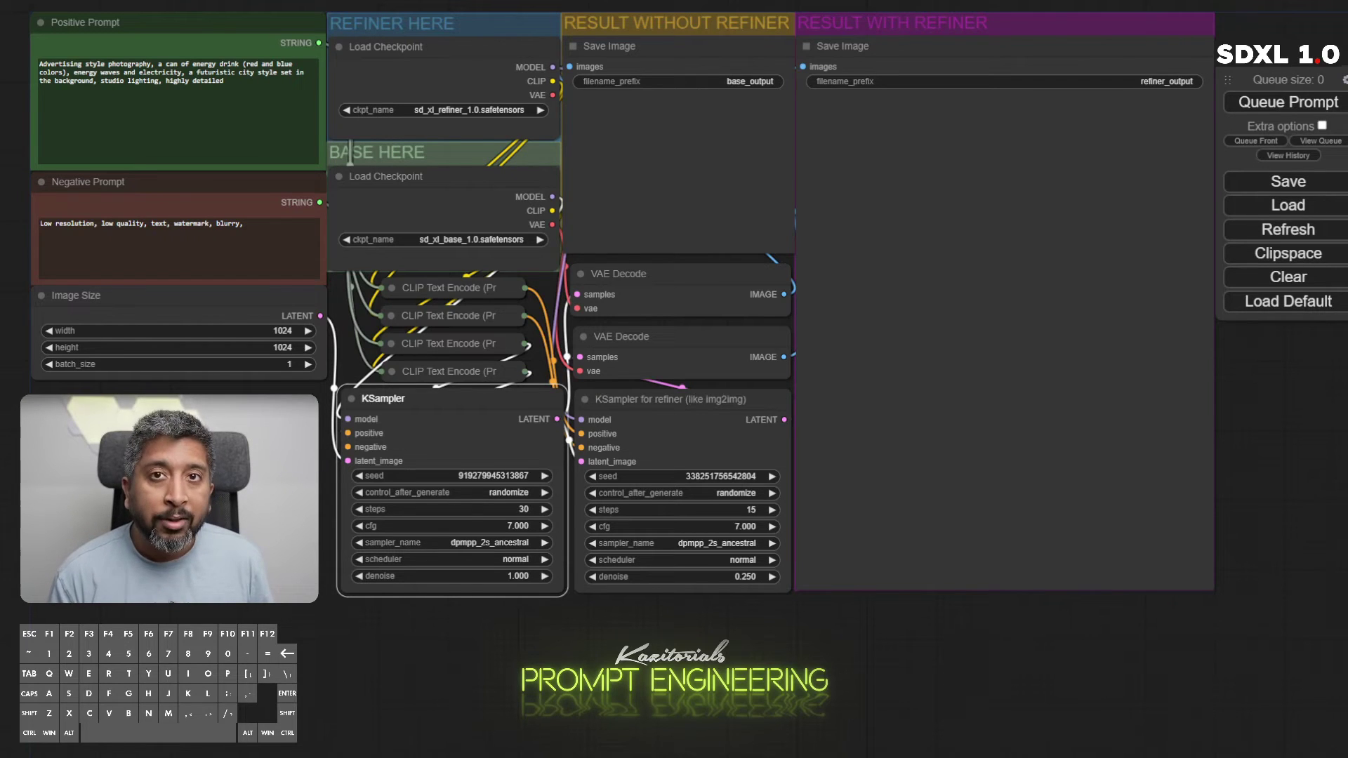
# - Place the cursor in the Positive Prompt while the energy drink can images generate with and without refiner
pyautogui.click(192, 81)
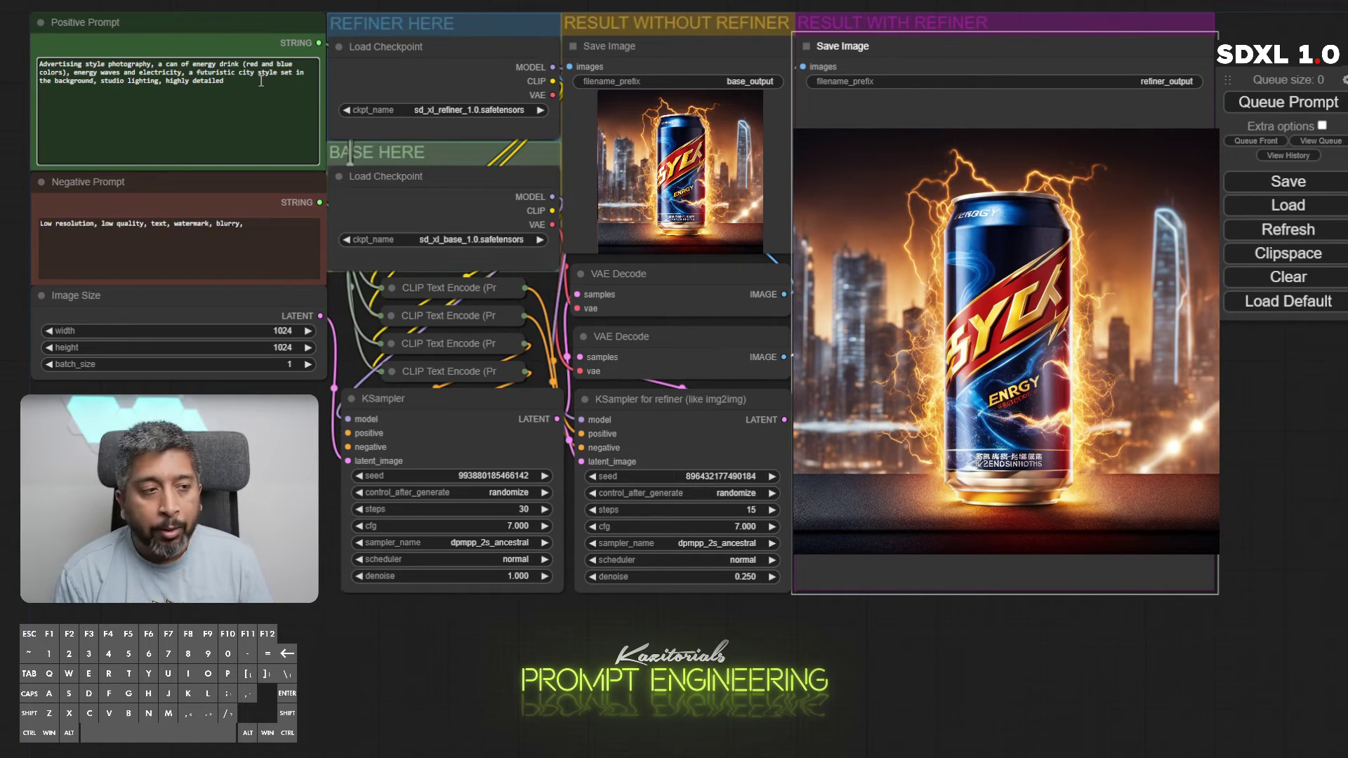
# - Select the energy drink can description, from 'a can' through 'background', in the positive prompt
pyautogui.moveTo(158, 64)
pyautogui.mouseDown()
pyautogui.moveTo(92, 82)
pyautogui.moveTo(158, 64)
pyautogui.mouseUp()
pyautogui.click(158, 64)
pyautogui.click(95, 81)
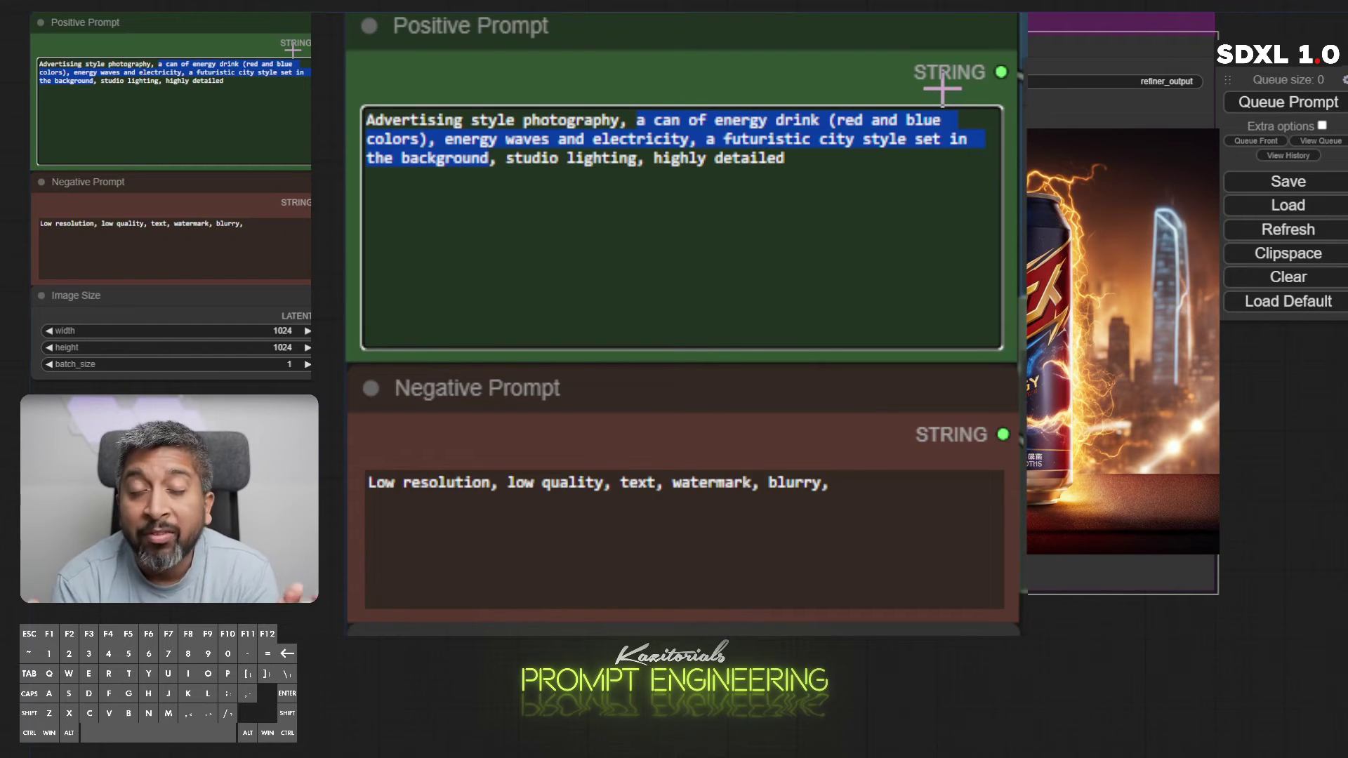
# - Replace it with 'a beautiful watch, studio style elegant set in the background'
pyautogui.write('a beautiful ')
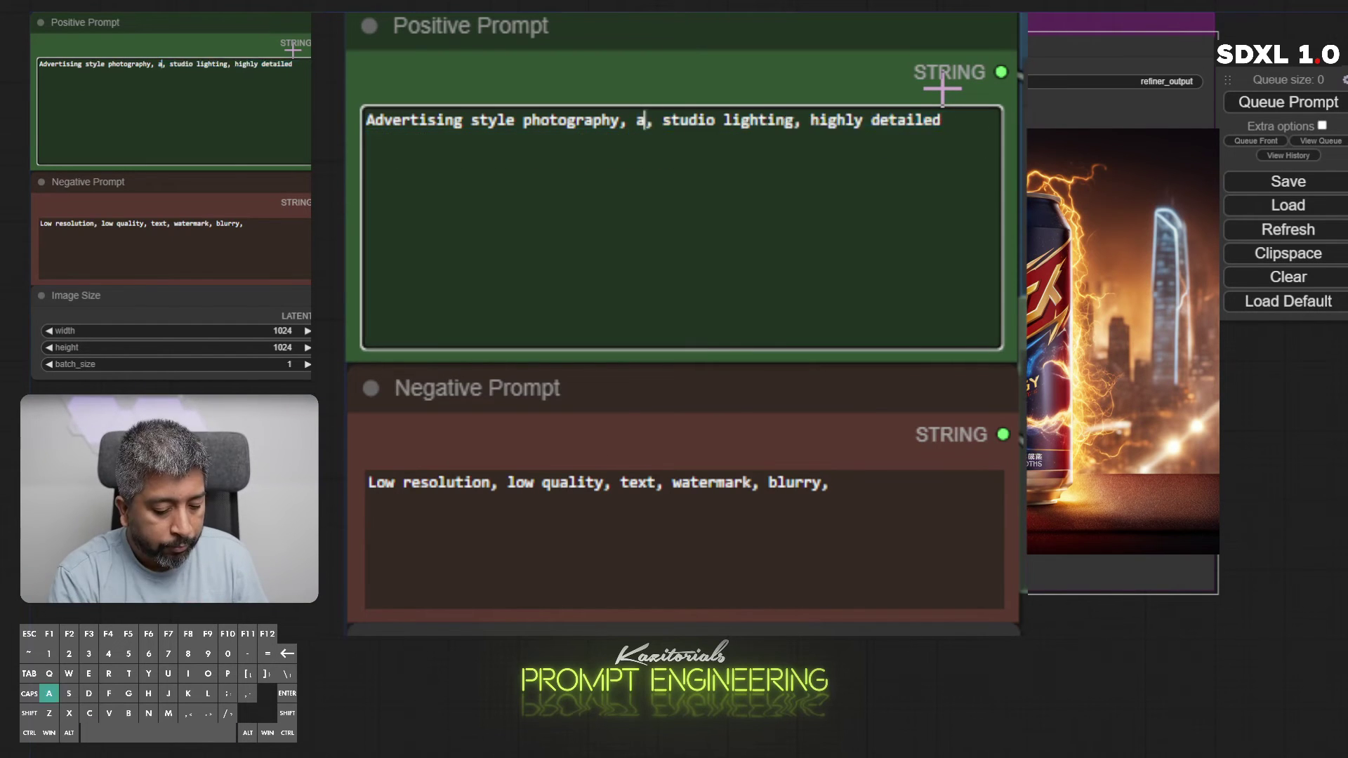
pyautogui.write('watch, studi')
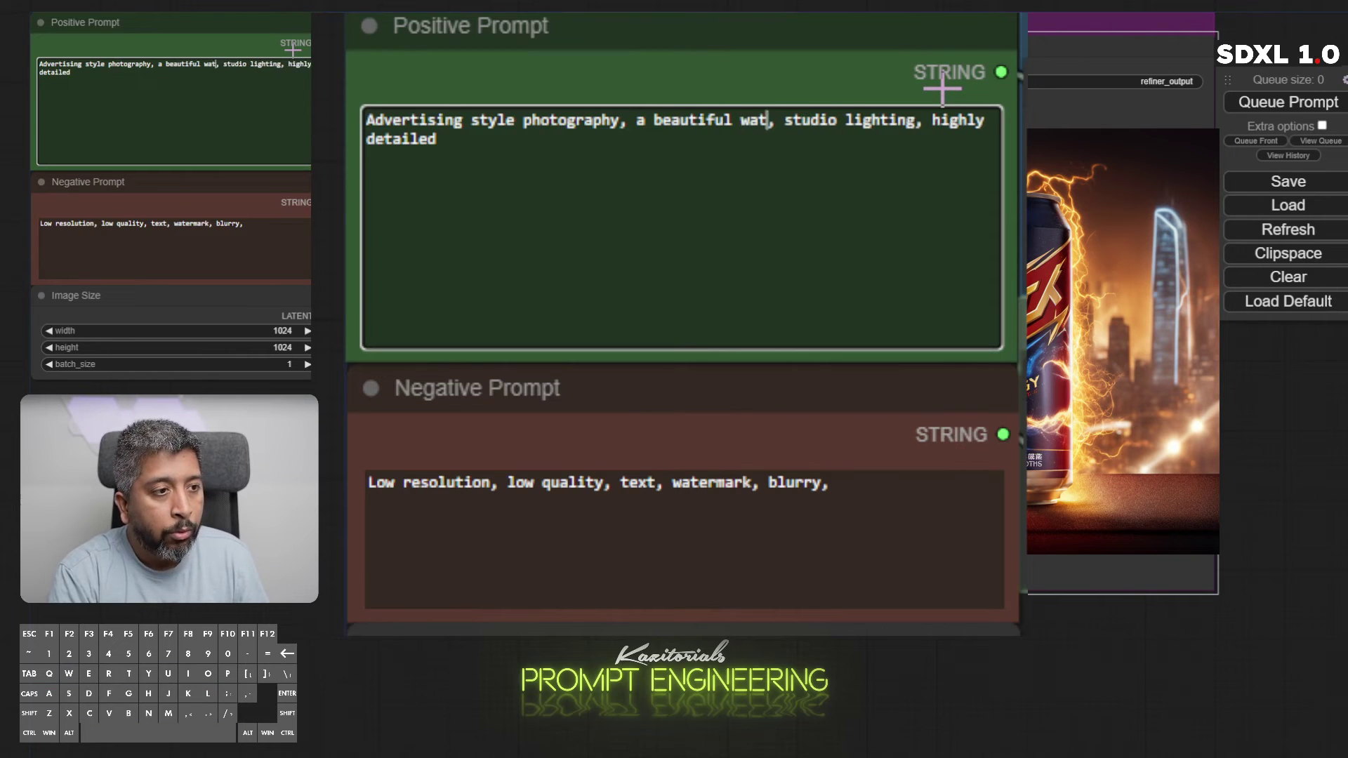
pyautogui.write('o styp')
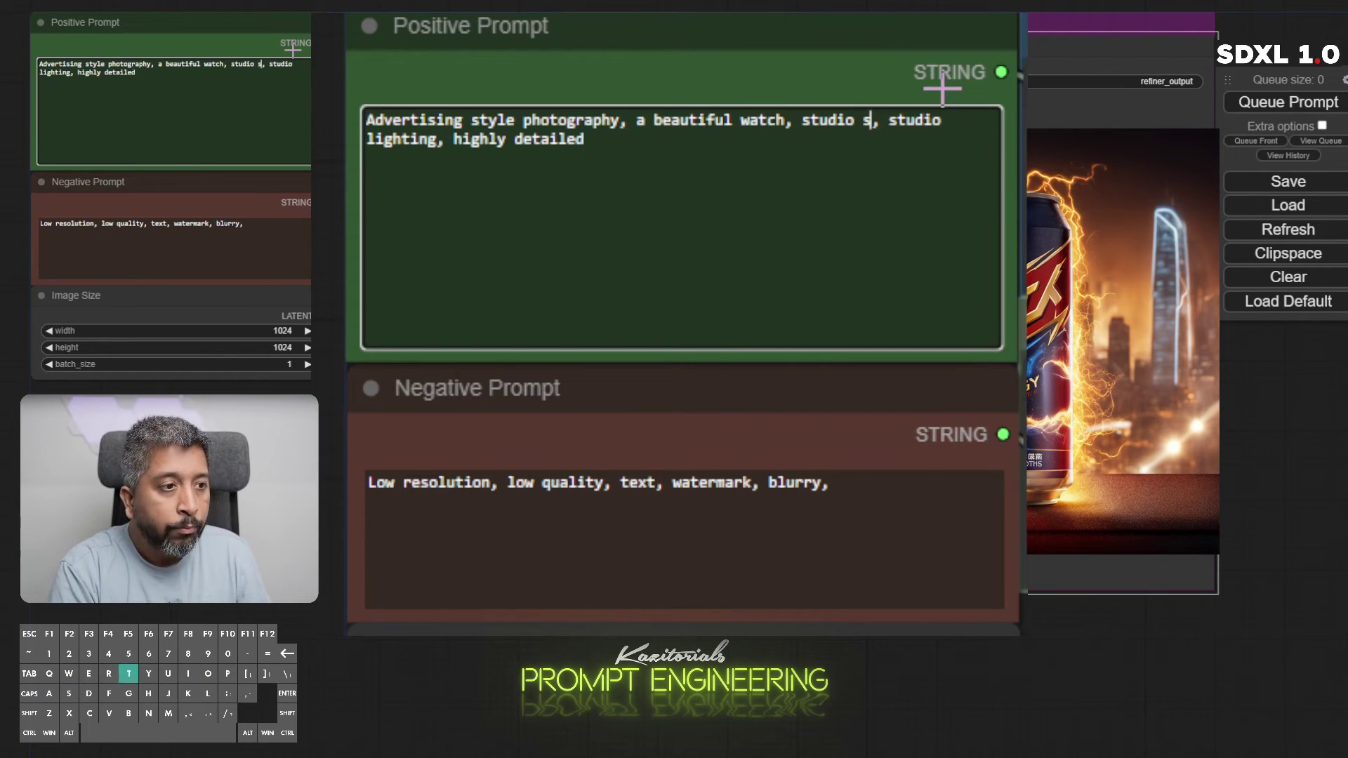
pyautogui.press('BackSpace')
pyautogui.write('l;e')
pyautogui.press('BackSpace')
pyautogui.press('BackSpace')
pyautogui.write('e ')
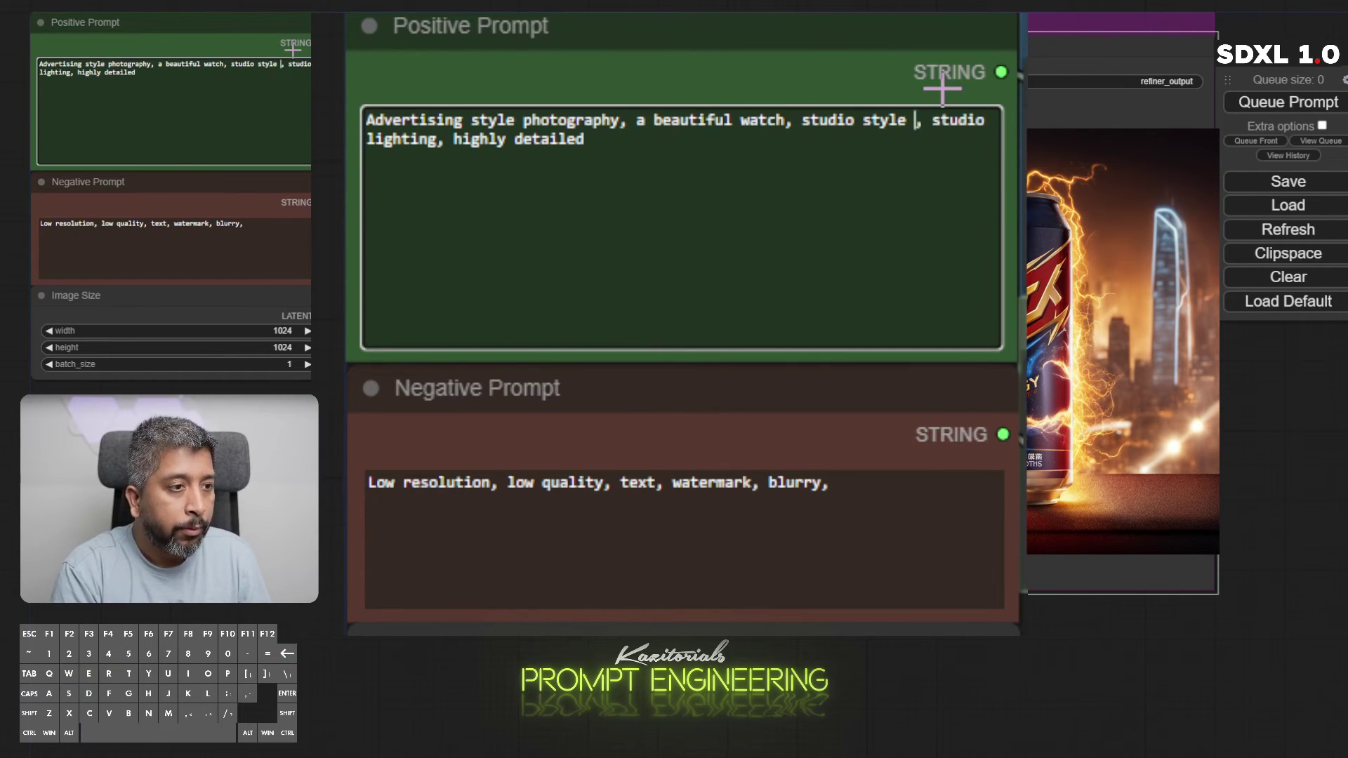
pyautogui.write('elegan')
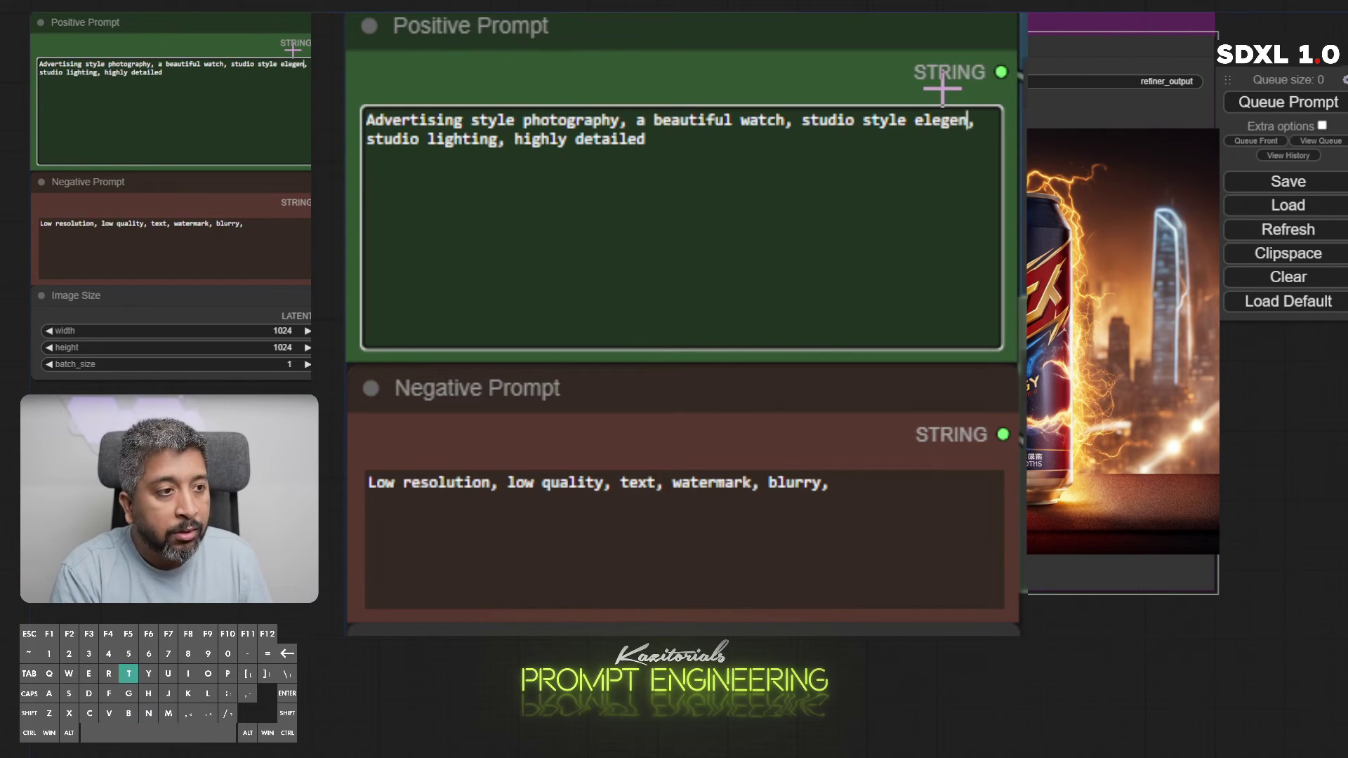
pyautogui.press('BackSpace')
pyautogui.press('BackSpace')
pyautogui.write('e')
pyautogui.press('BackSpace')
pyautogui.write('ant set ')
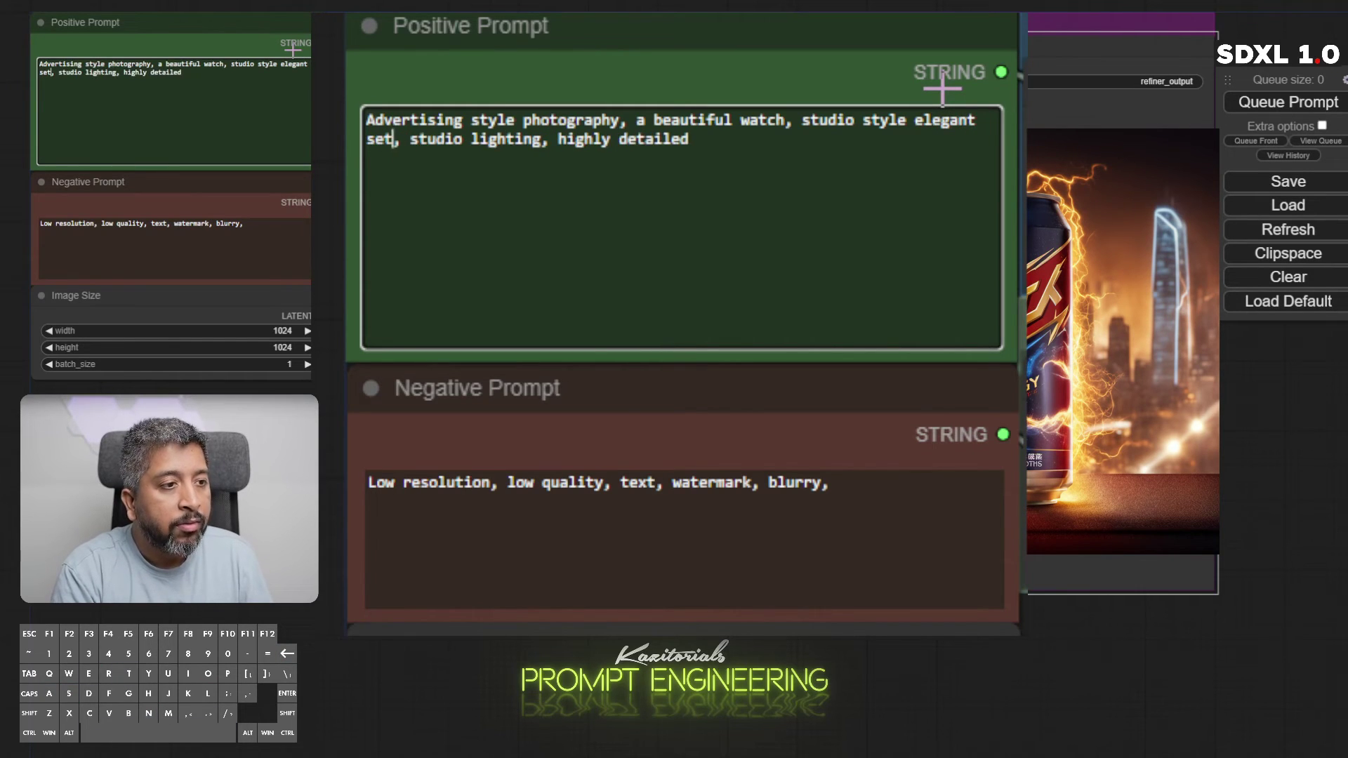
pyautogui.write('in the backtg')
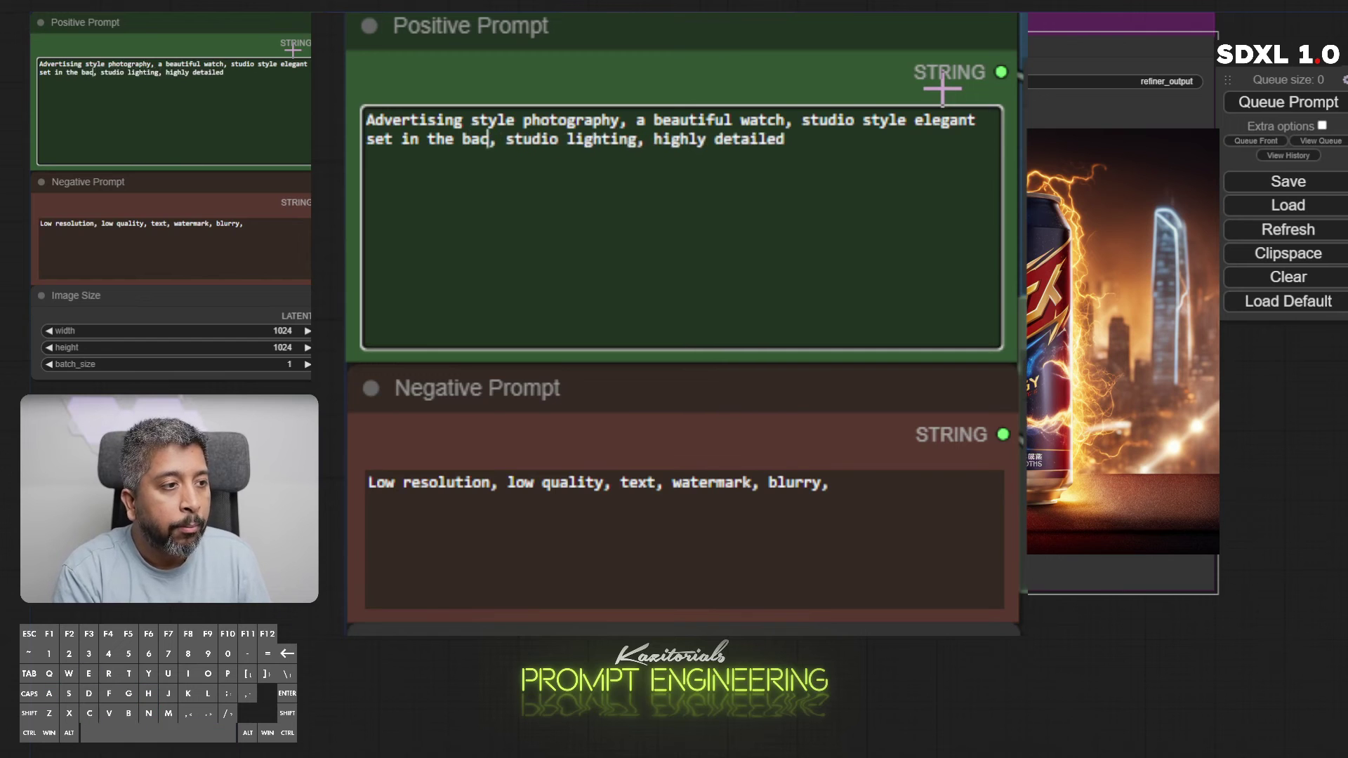
pyautogui.press('BackSpace')
pyautogui.press('BackSpace')
pyautogui.write('ground')
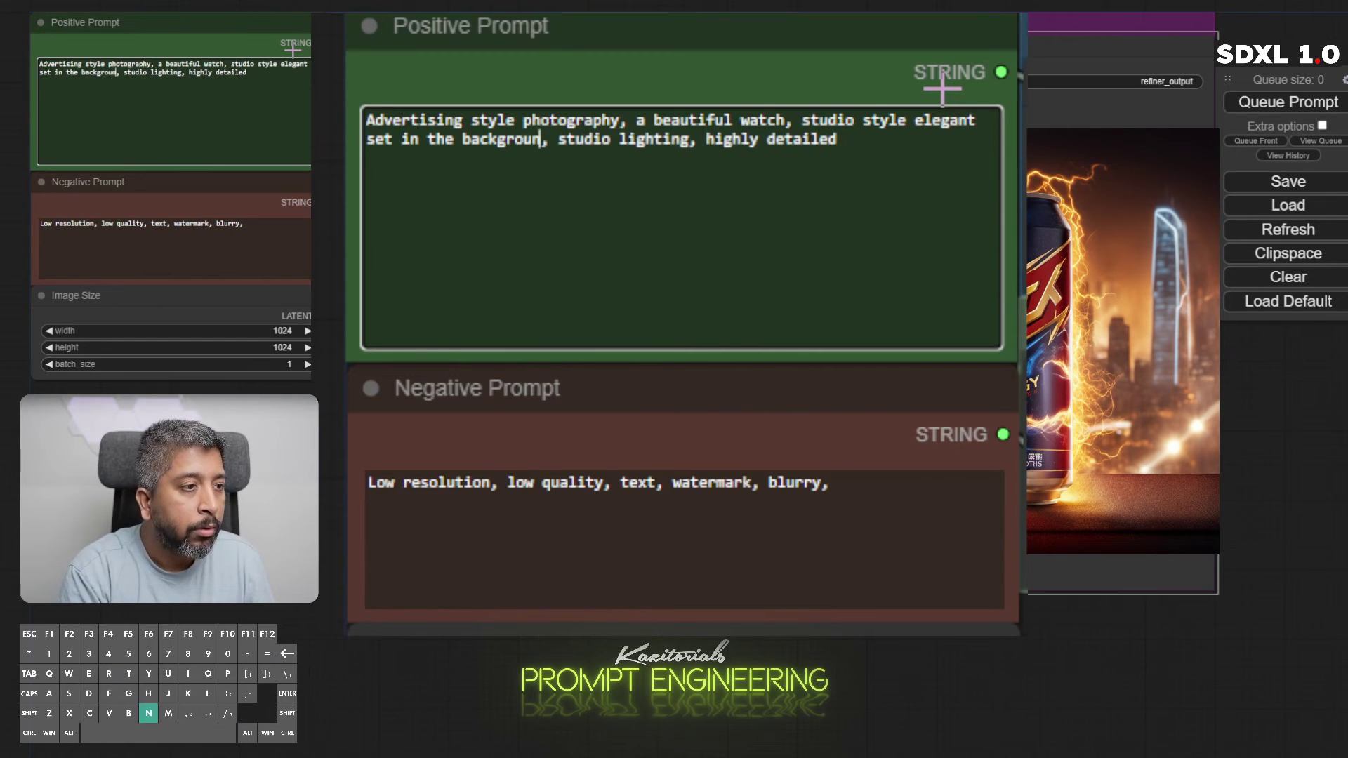
pyautogui.press('End')
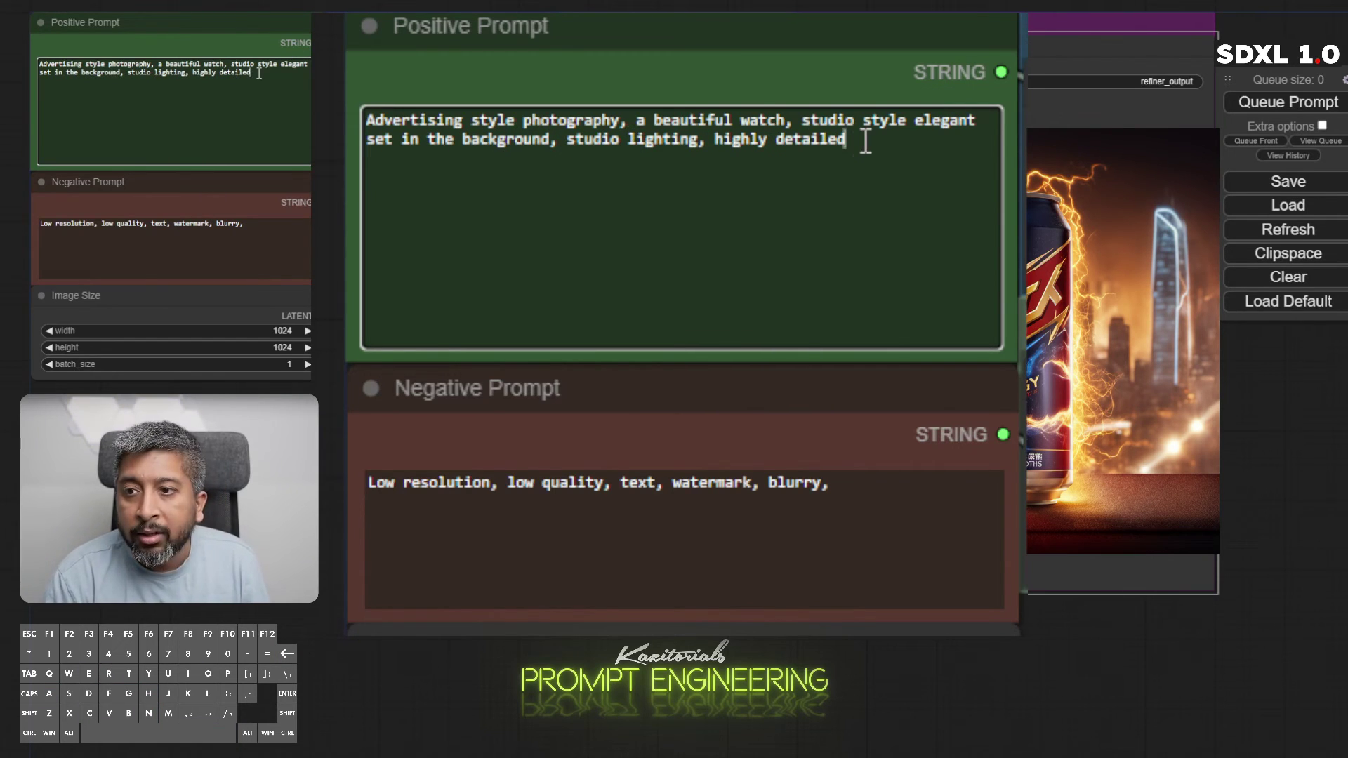
pyautogui.click(534, 524)
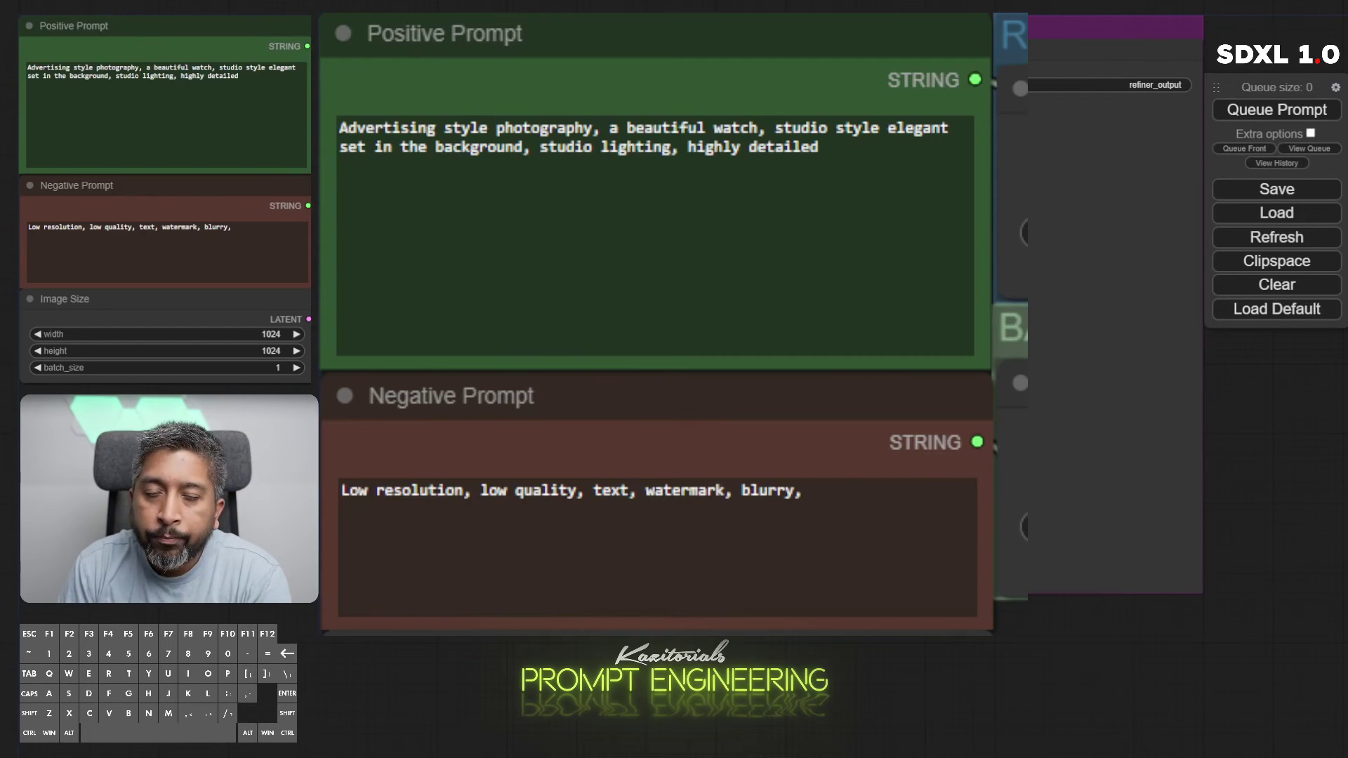
pyautogui.click(202, 75)
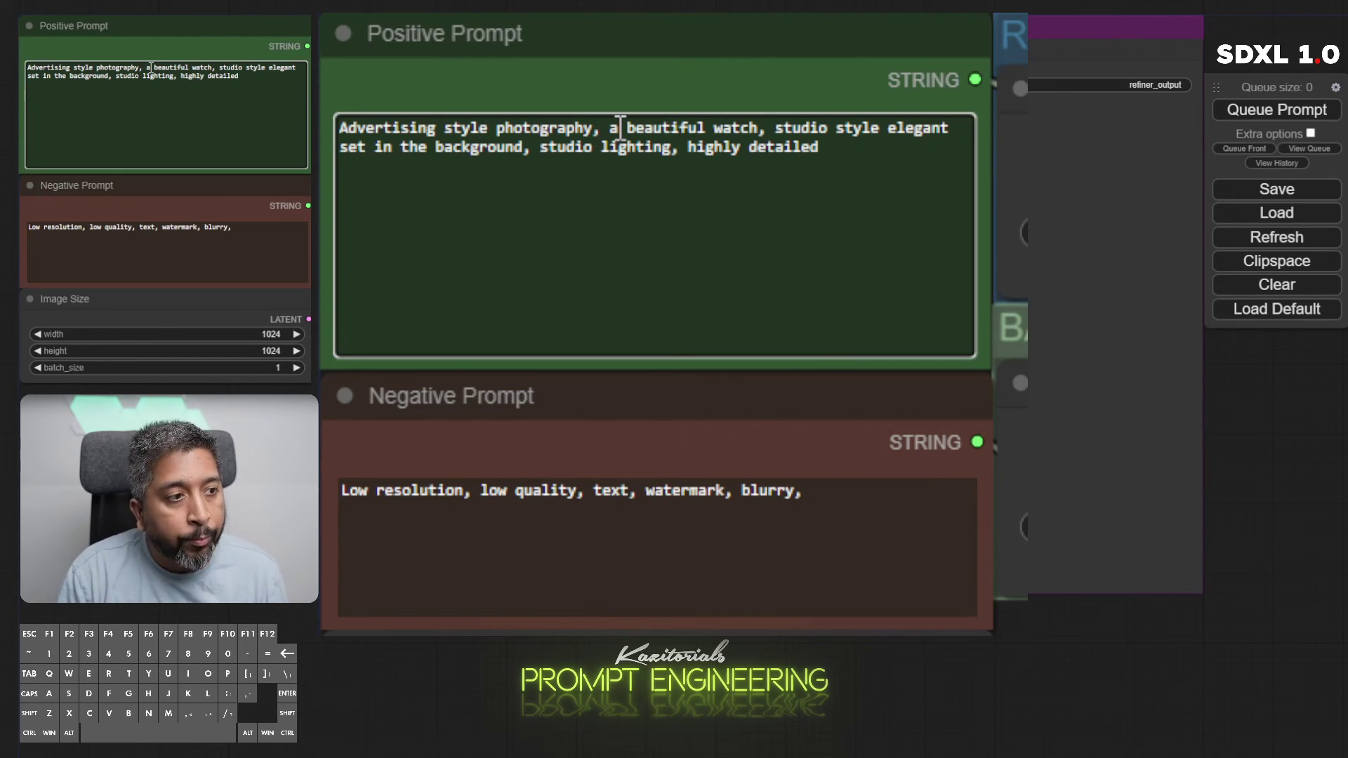
pyautogui.moveTo(621, 131)
pyautogui.mouseDown()
pyautogui.moveTo(572, 156)
pyautogui.moveTo(523, 156)
pyautogui.mouseUp()
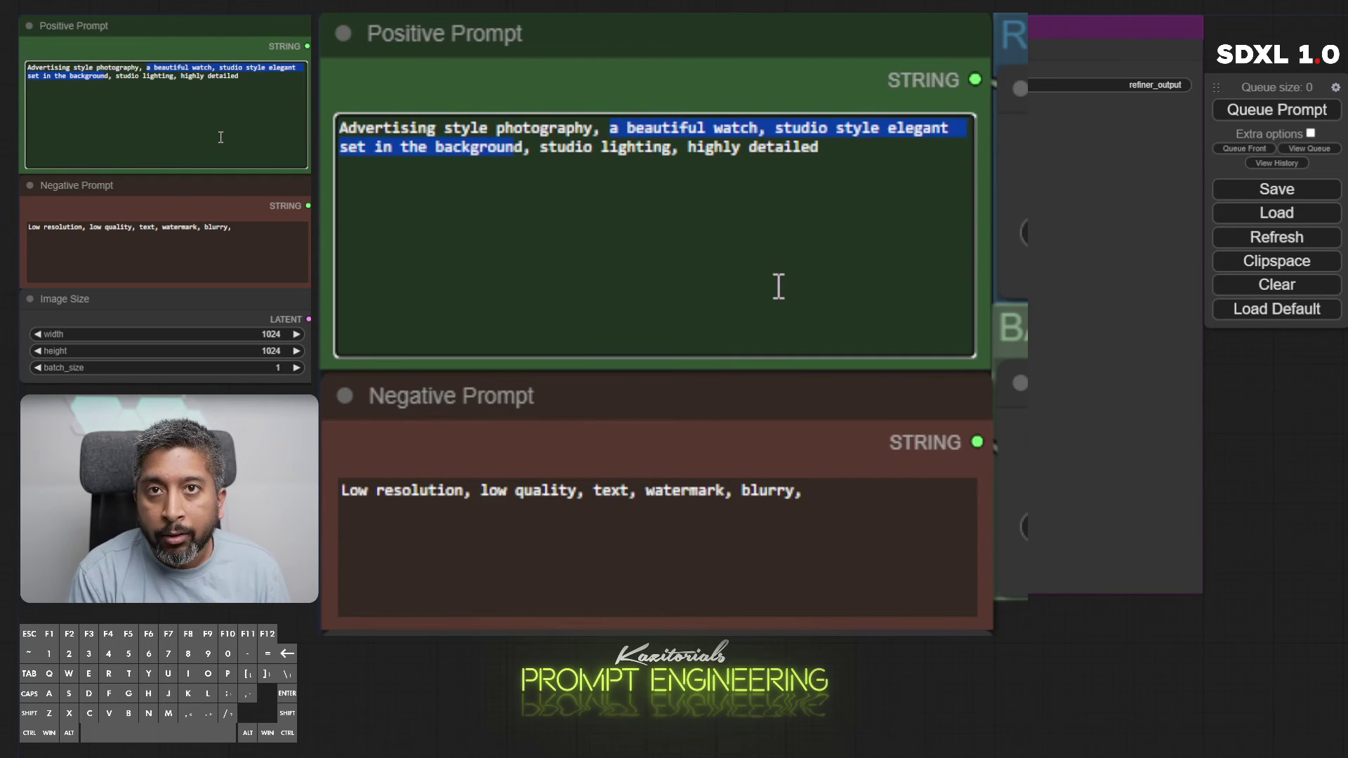
# - Type the strawberry ice cream tub description, premium packaging, milk and strawberry splash, over the watch text
pyautogui.write('a tub of stra')
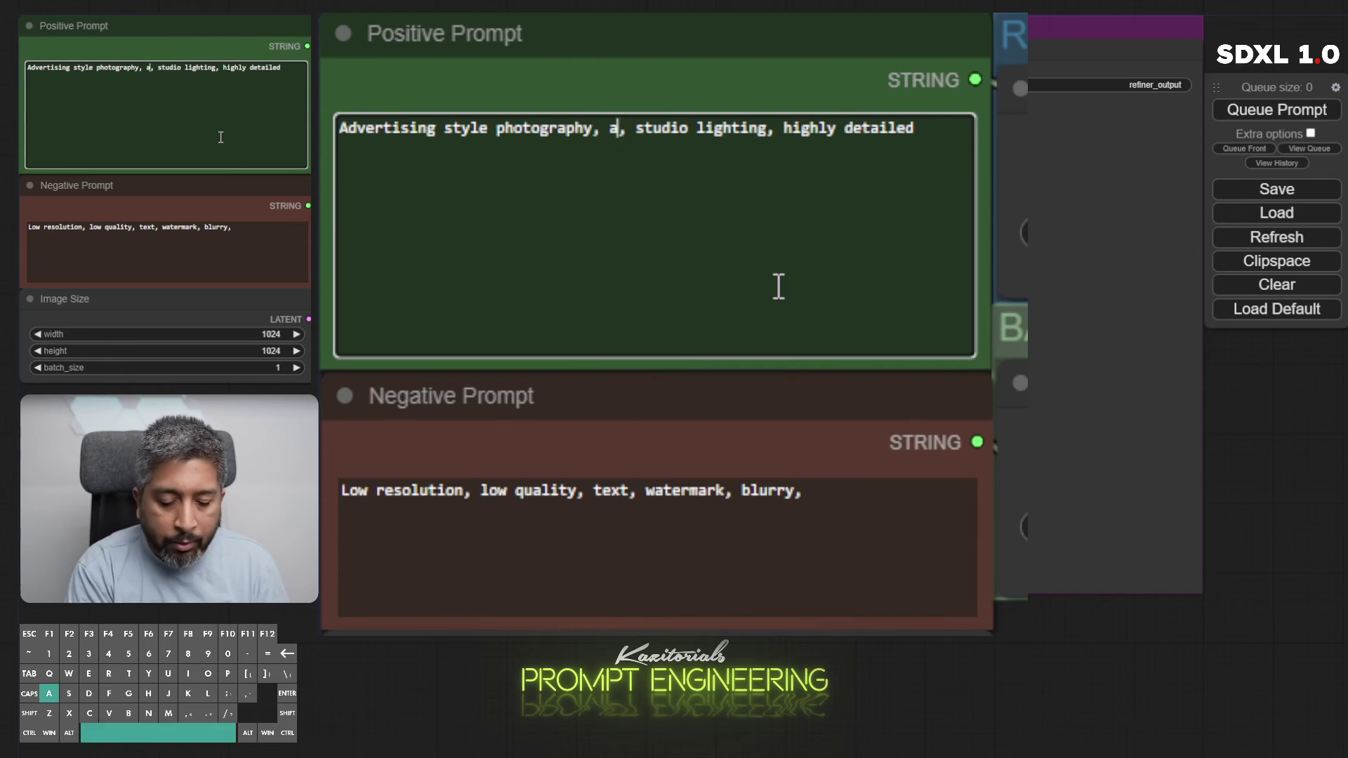
pyautogui.write('wberry ')
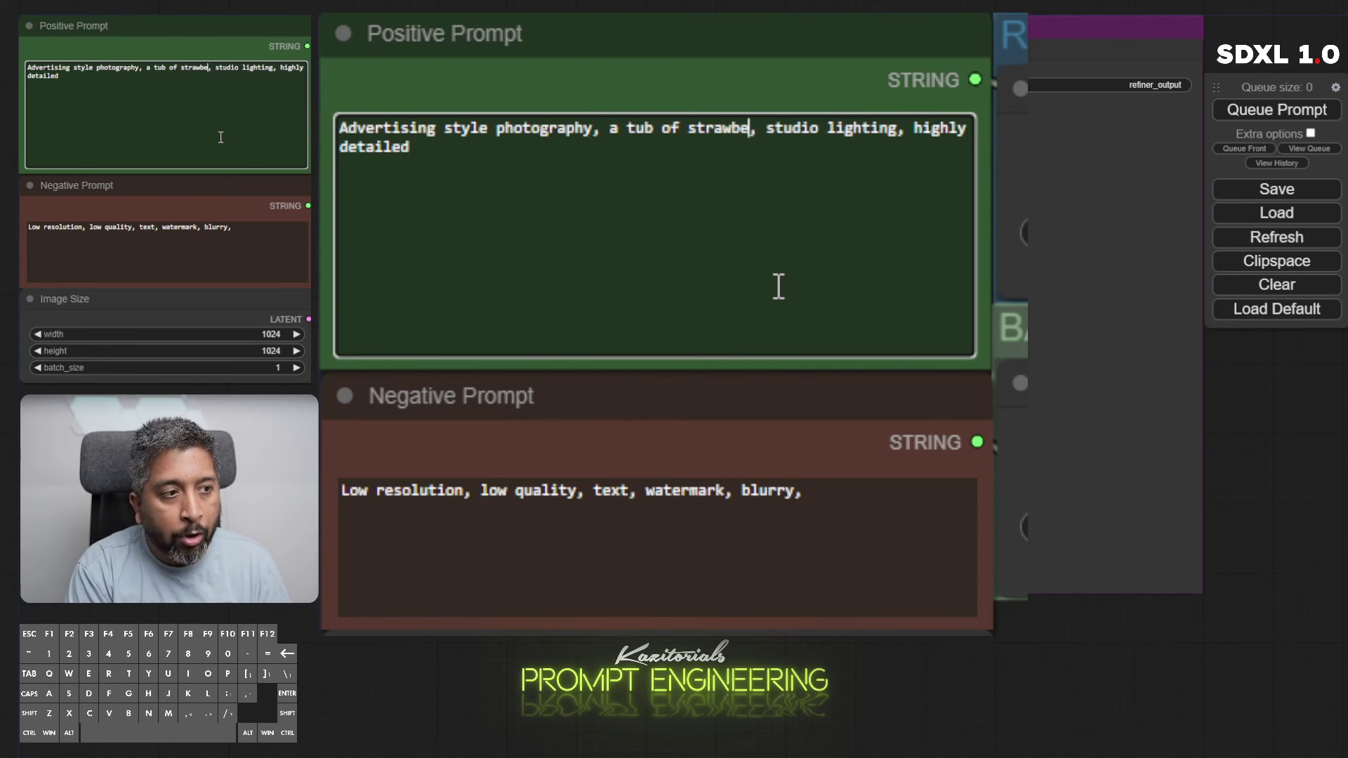
pyautogui.write('ice')
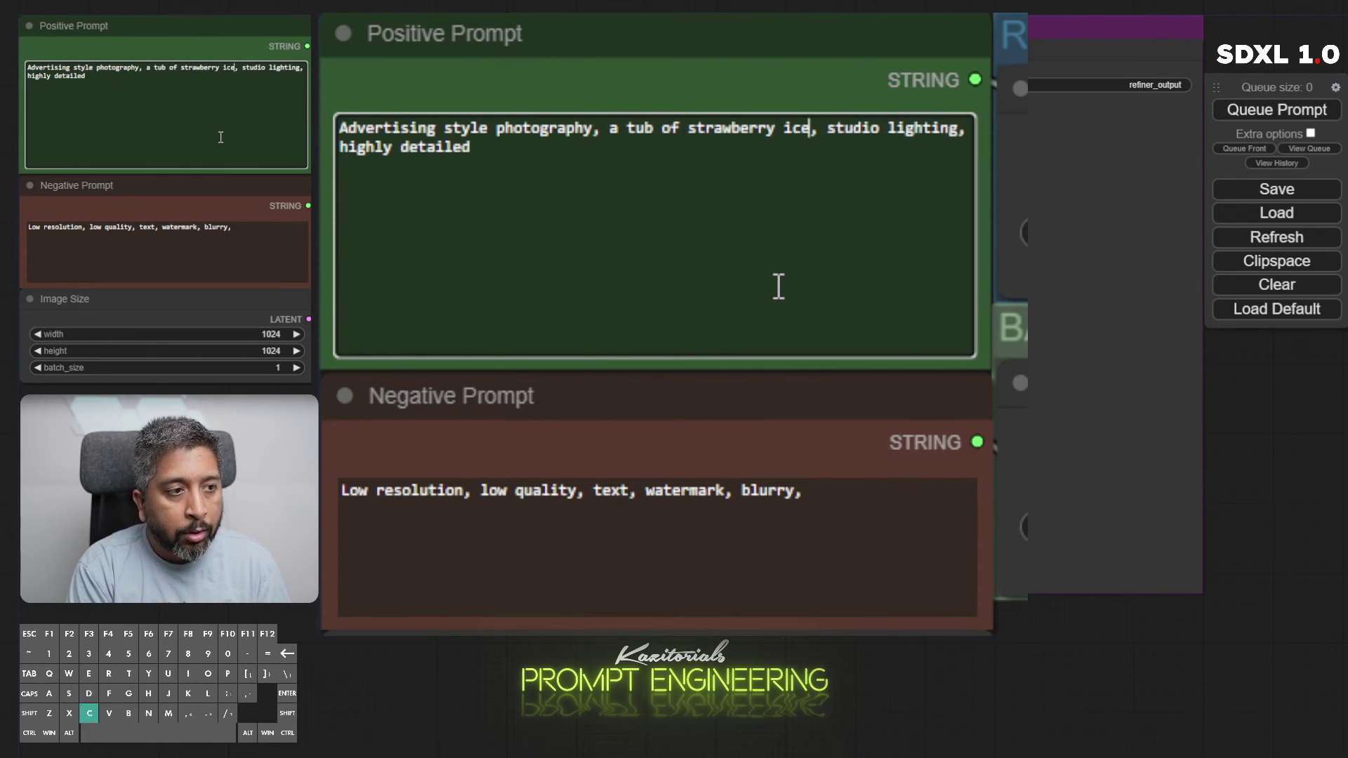
pyautogui.write('cream')
pyautogui.write(' plastic b')
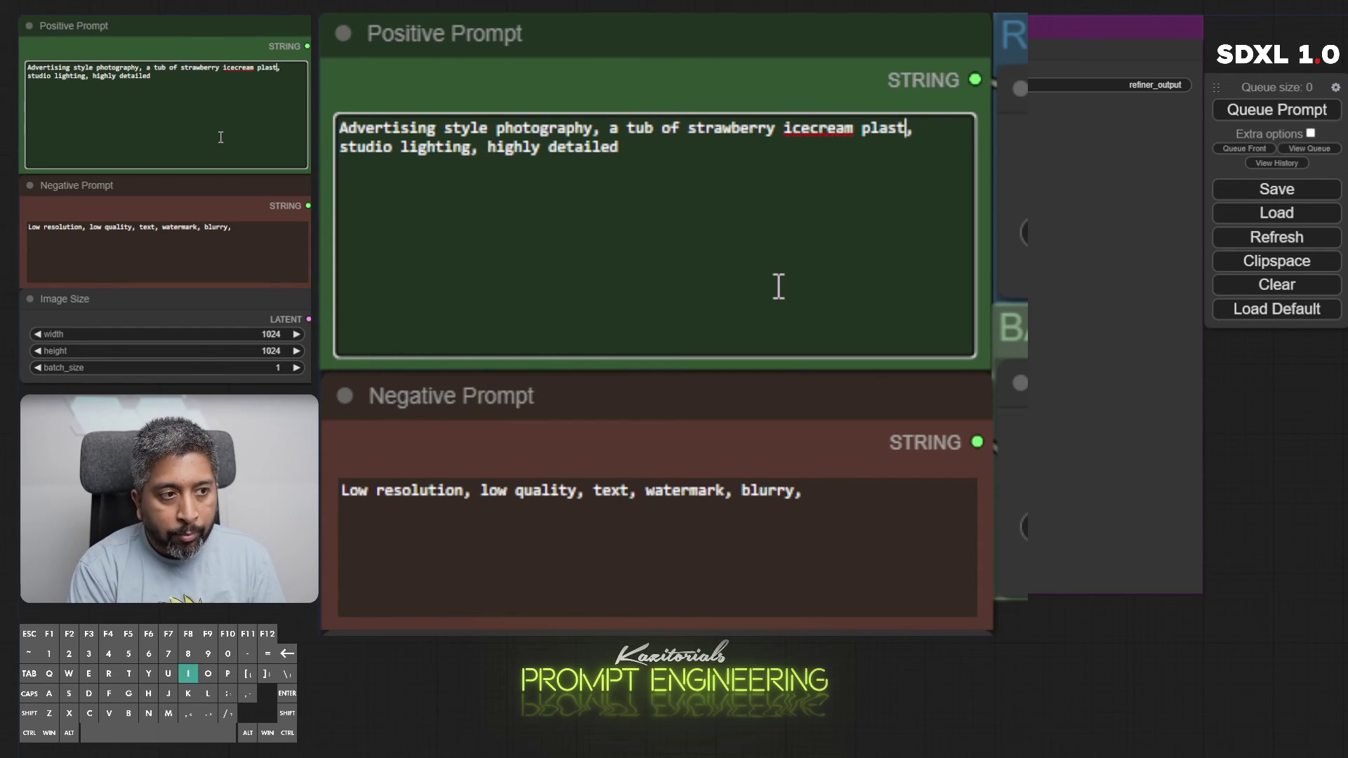
pyautogui.write('ox,')
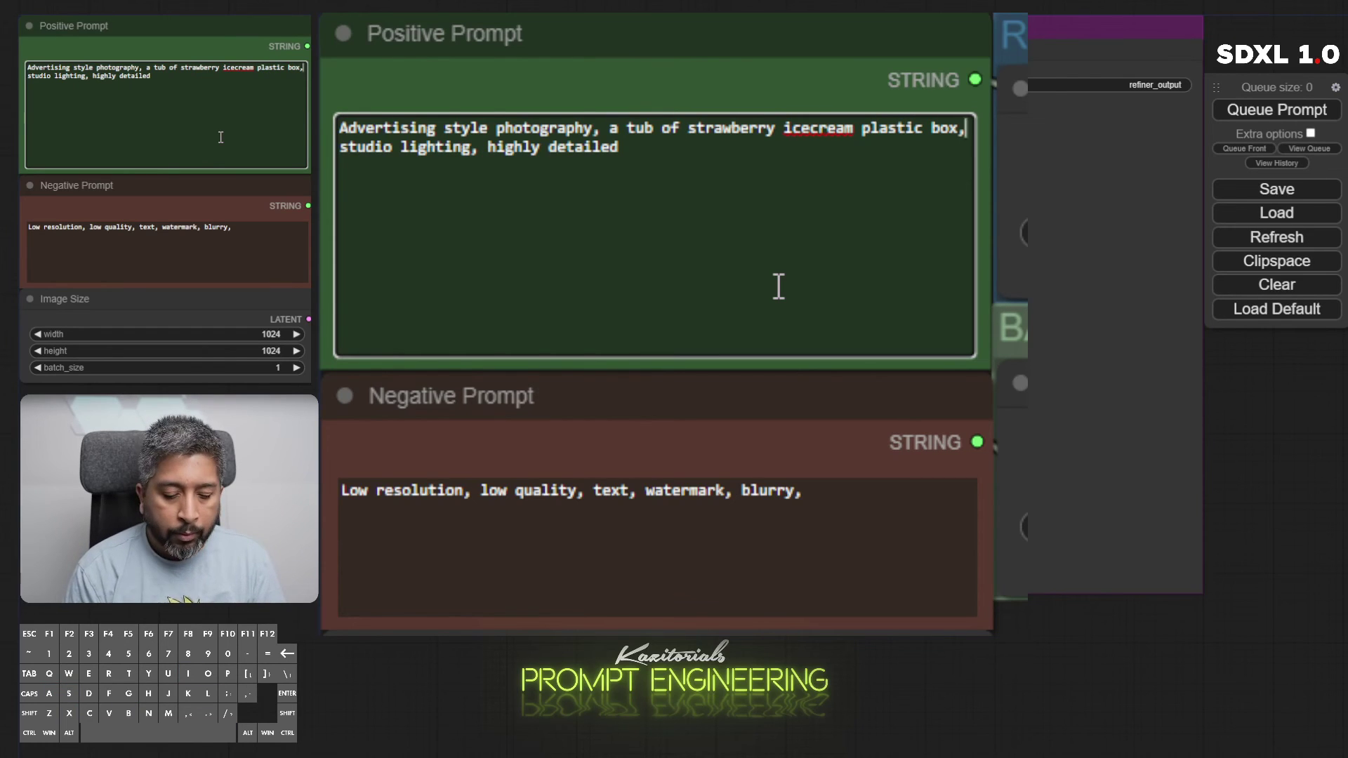
pyautogui.write(' premium ')
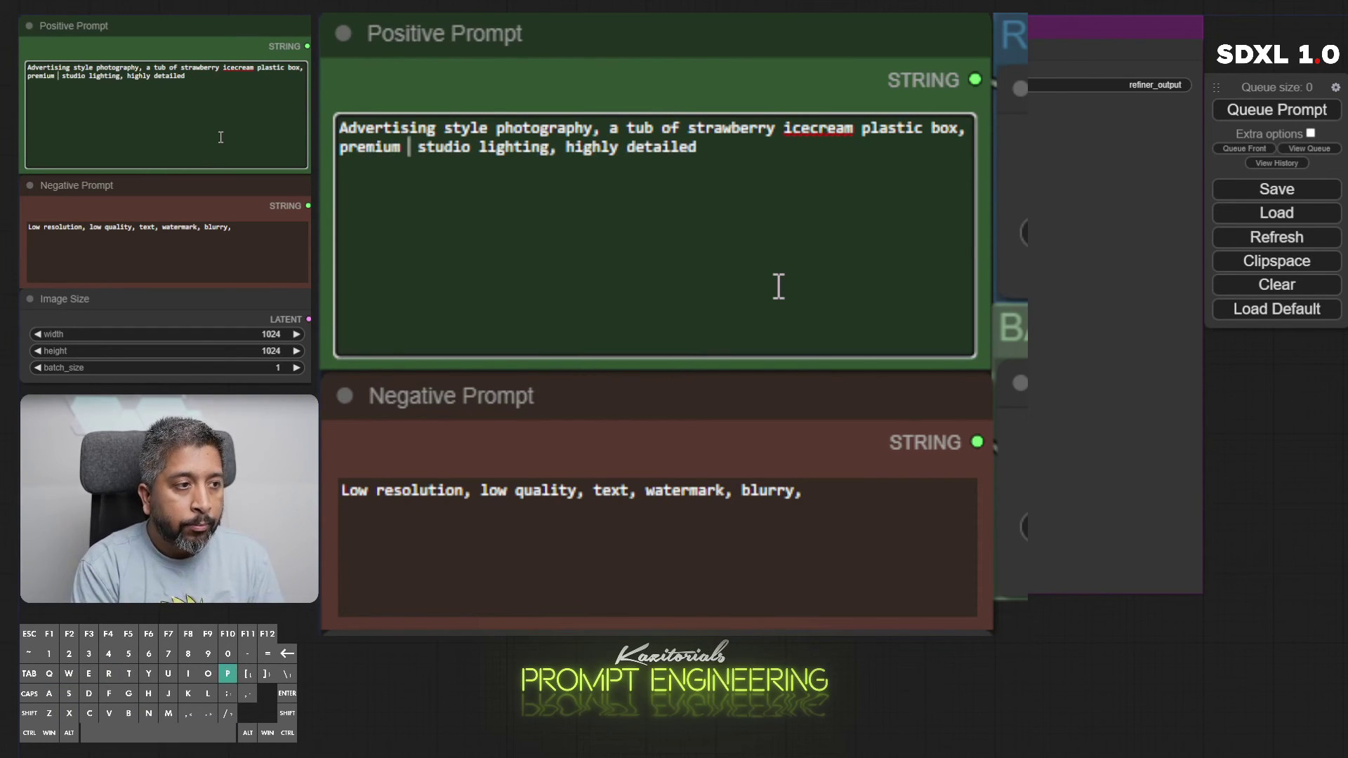
pyautogui.write('packaging, ')
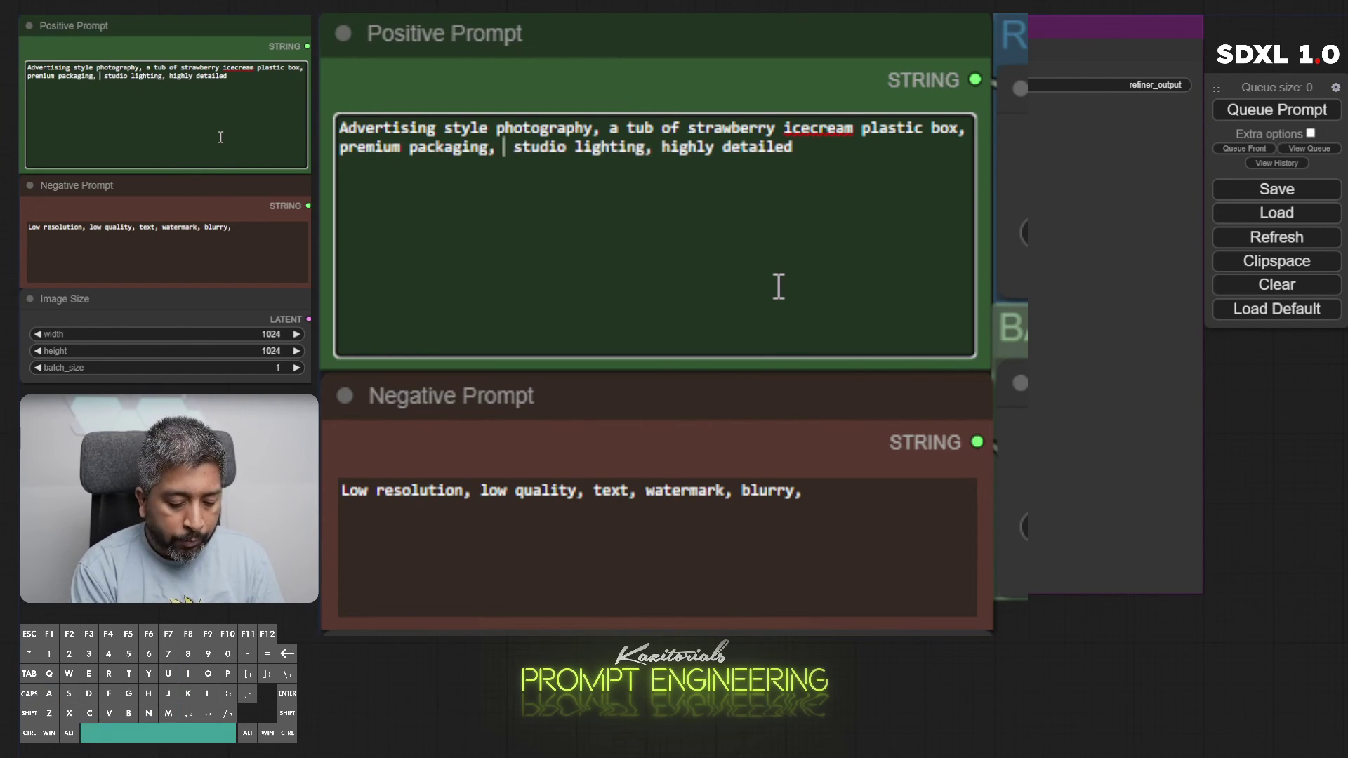
pyautogui.write('milk and stra')
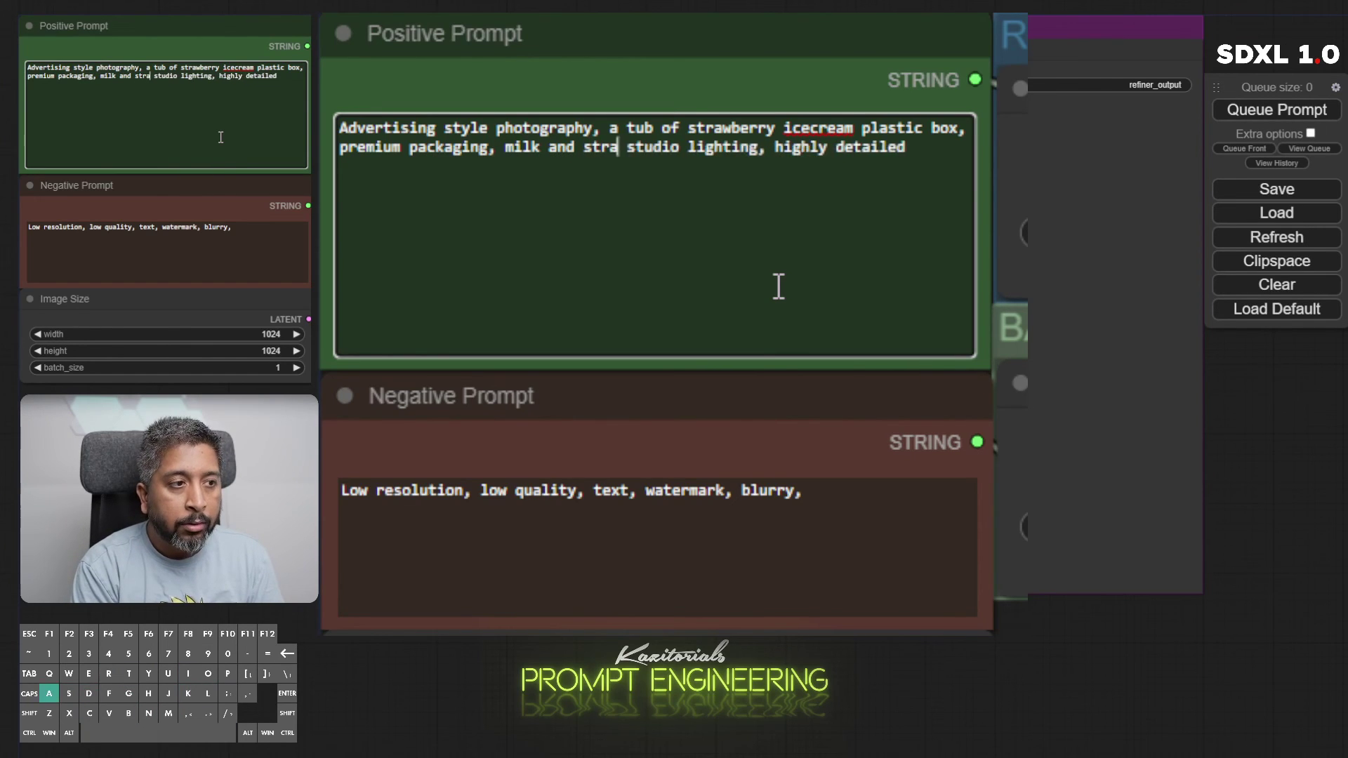
pyautogui.write('wberry sp')
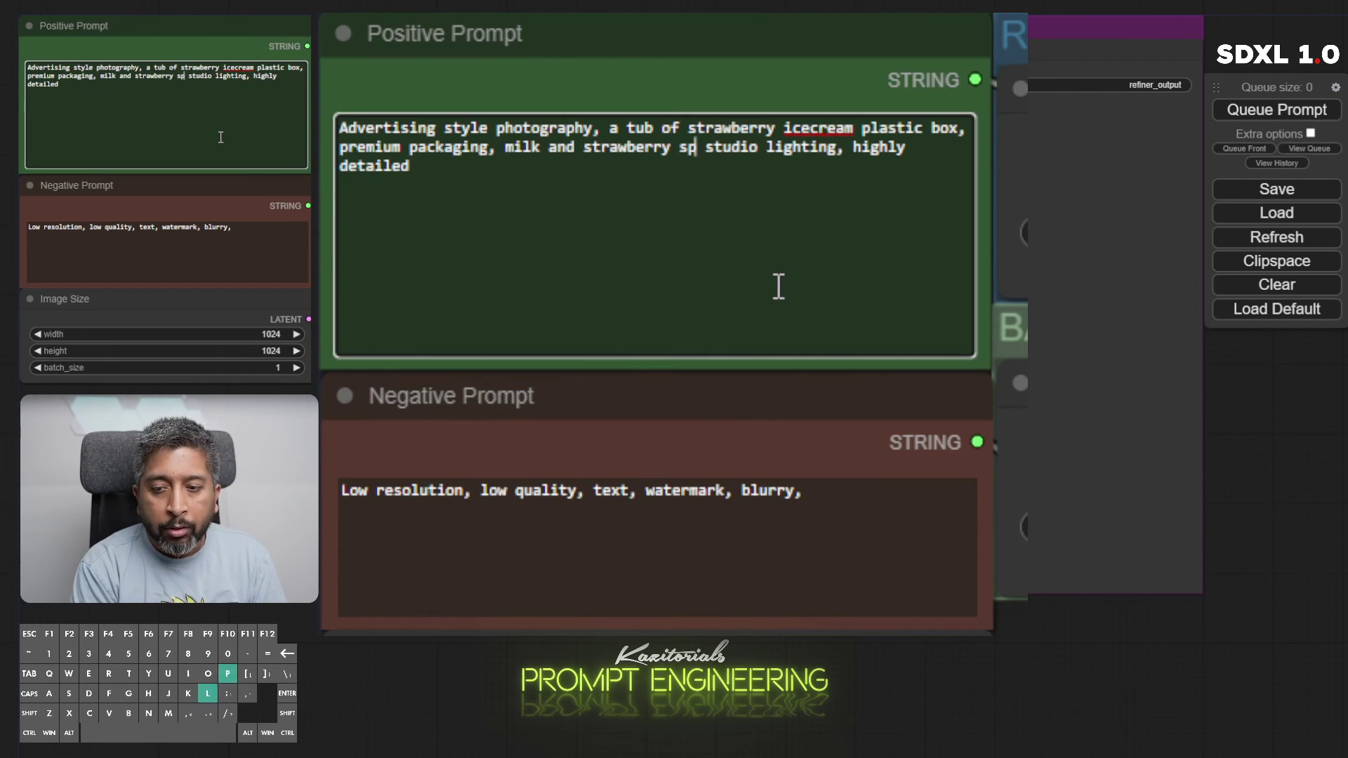
pyautogui.write('lash, out of ')
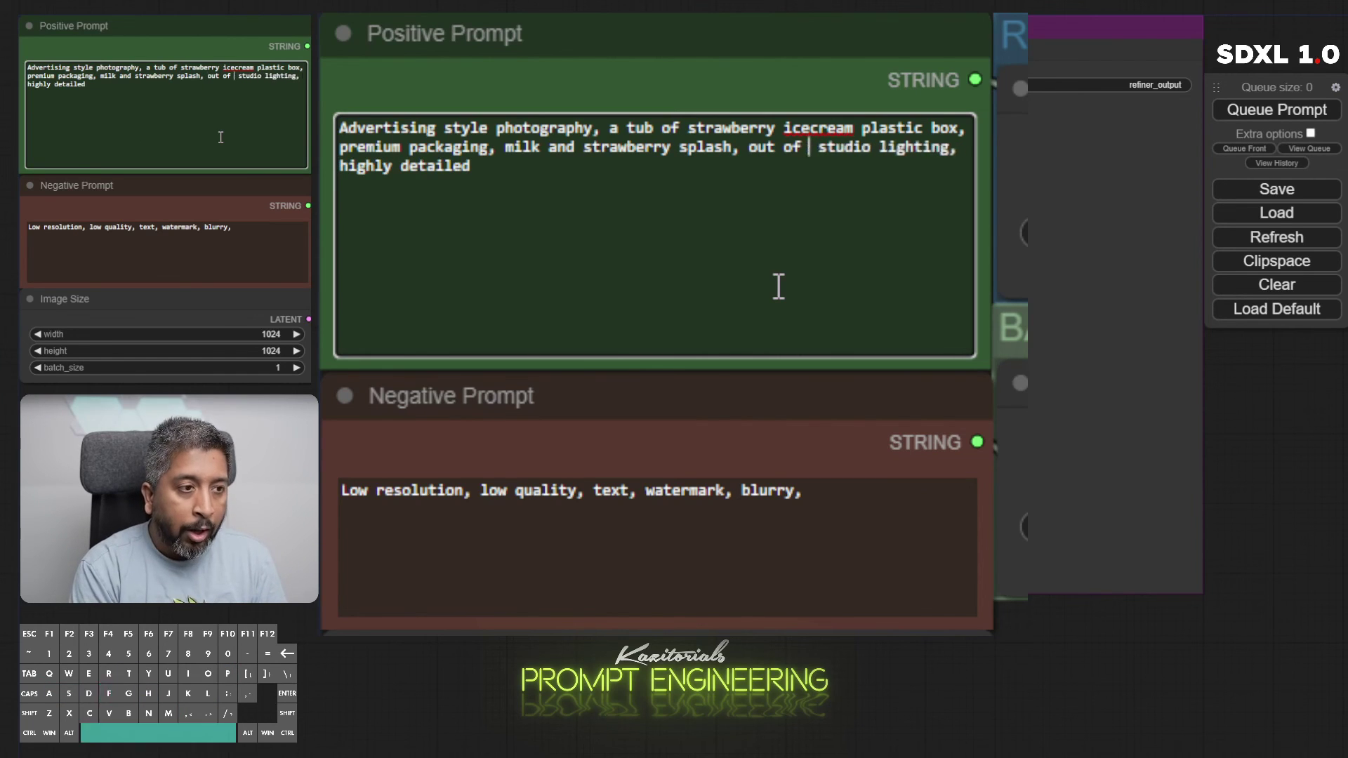
pyautogui.write('focus winter')
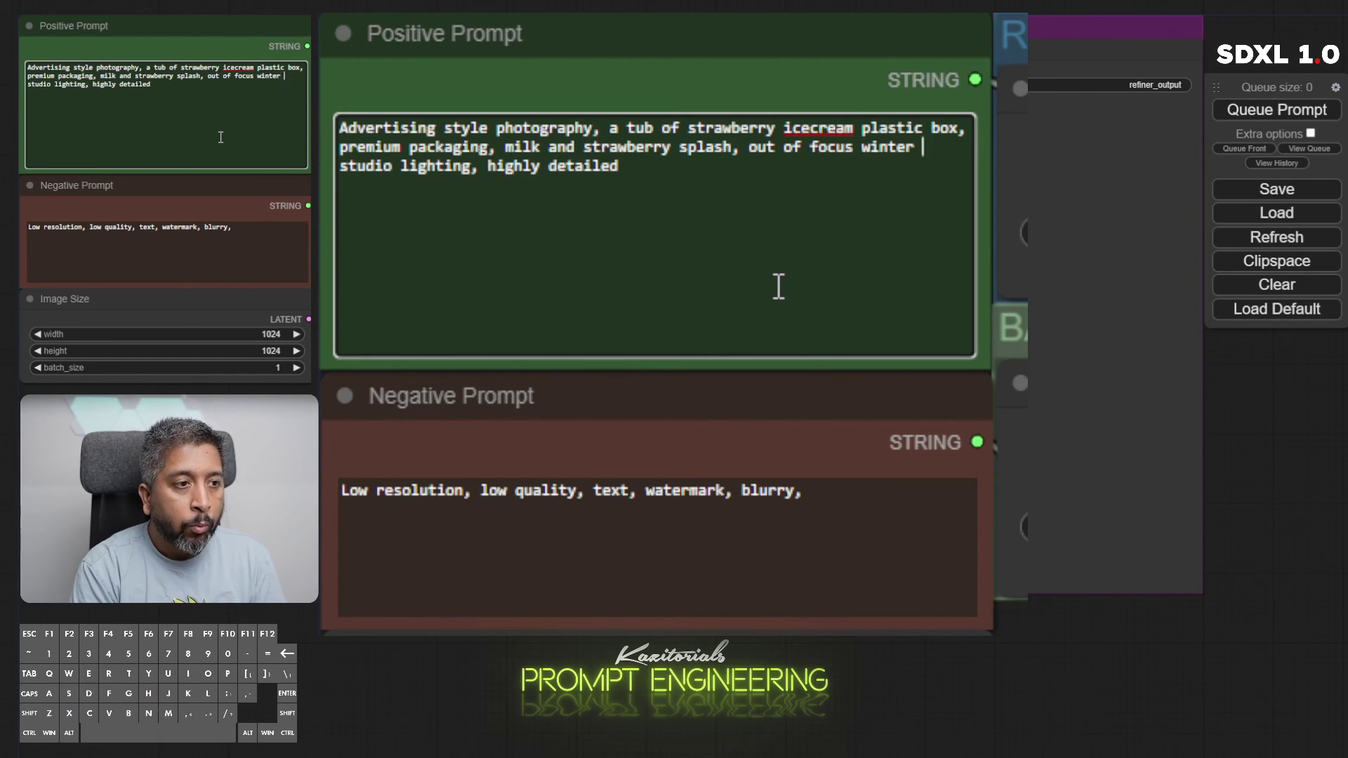
pyautogui.write(' wonderland in the backg')
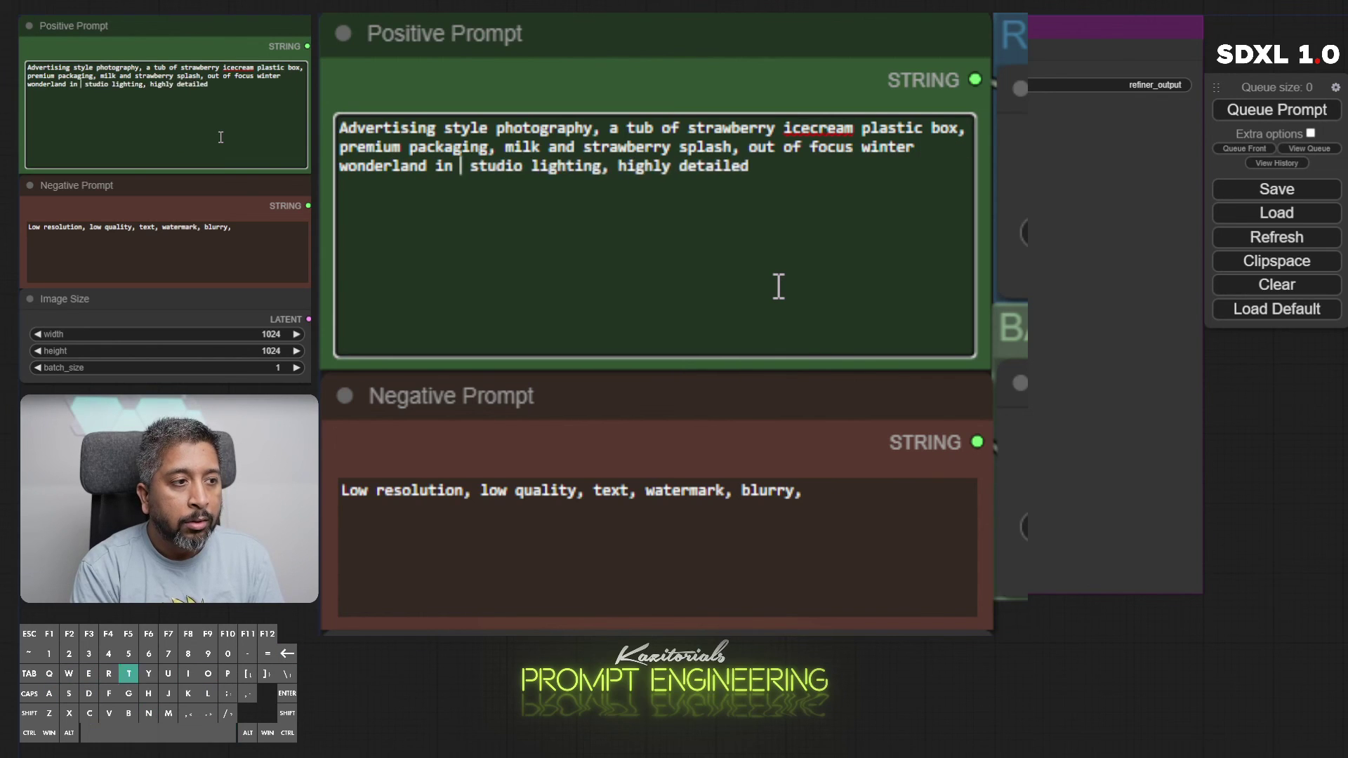
pyautogui.write('round,')
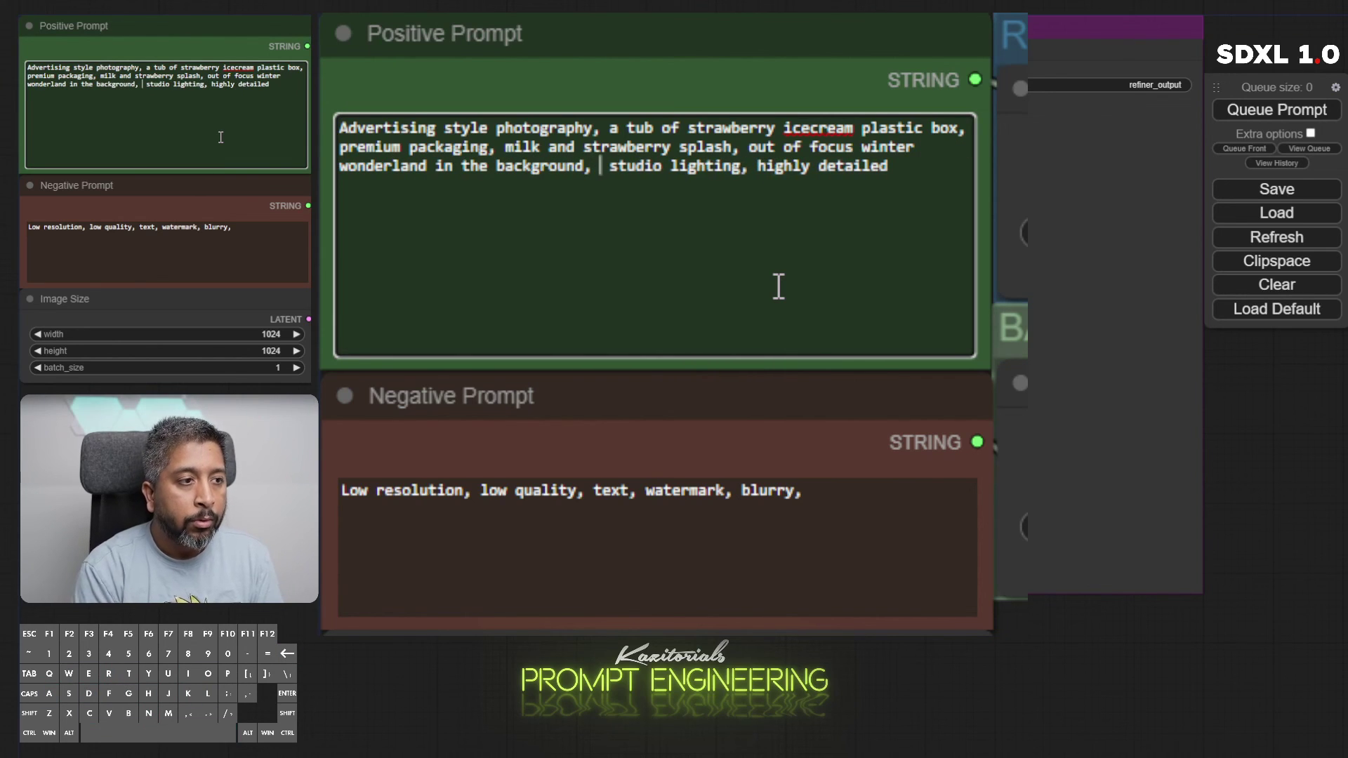